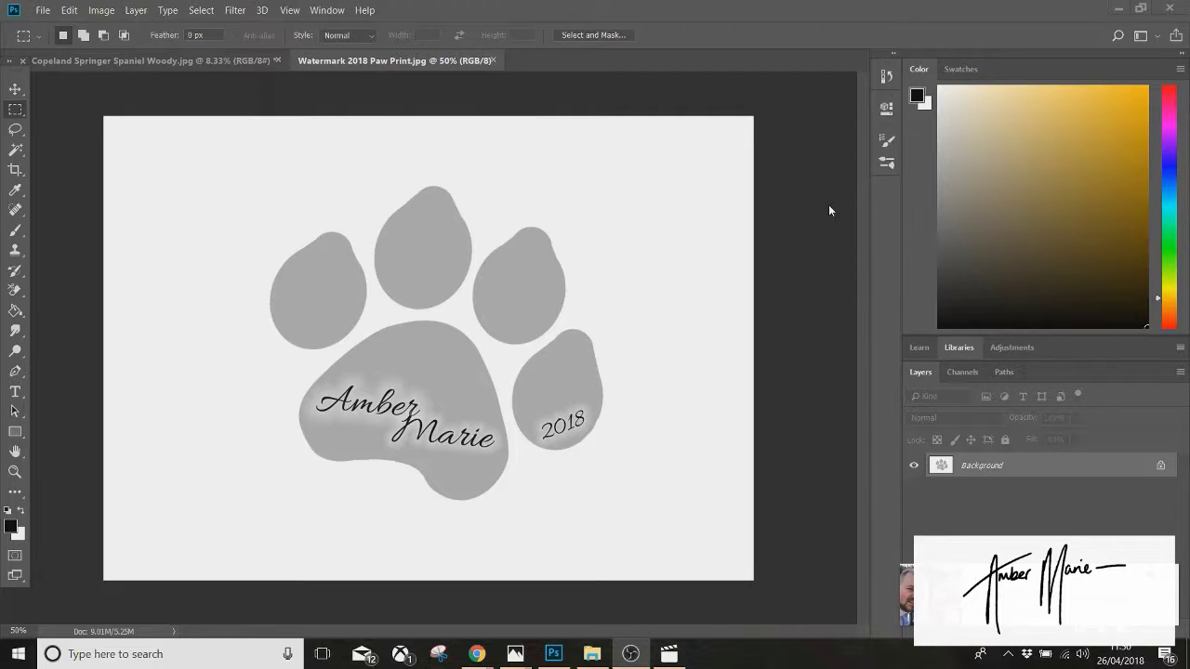
Step: Define the paw print artwork as a brush preset, keeping the name Watermark 2018 Paw Print.jpg
{"action": "left_click", "coordinate": [69, 11]}
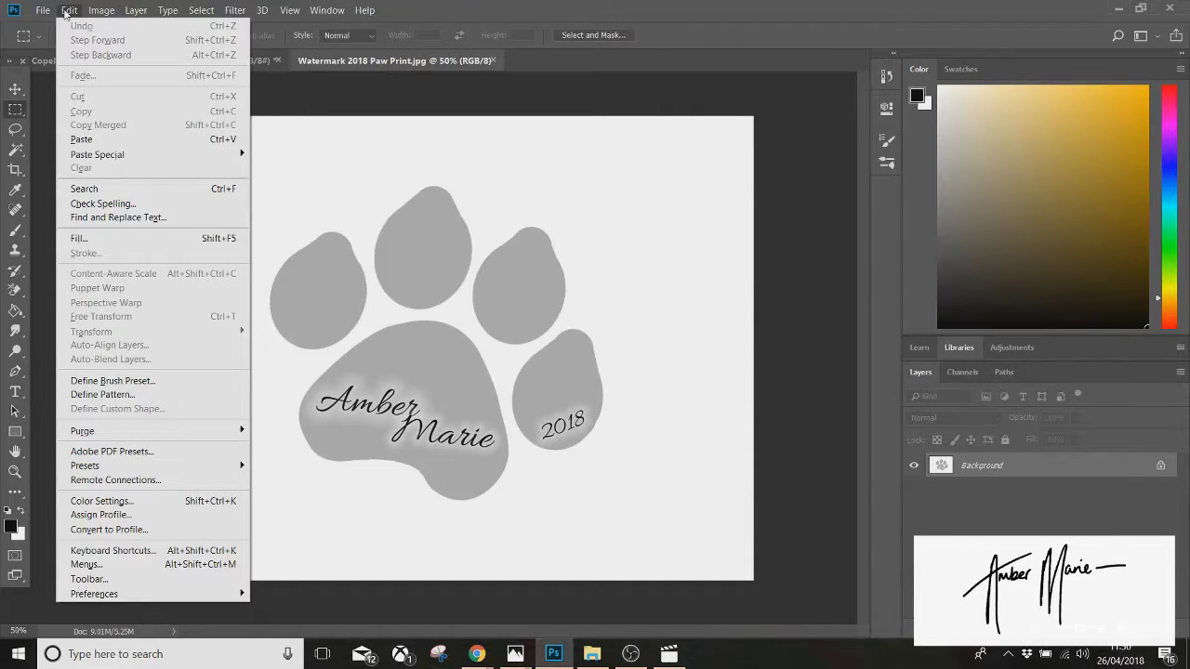
{"action": "left_click", "coordinate": [159, 385]}
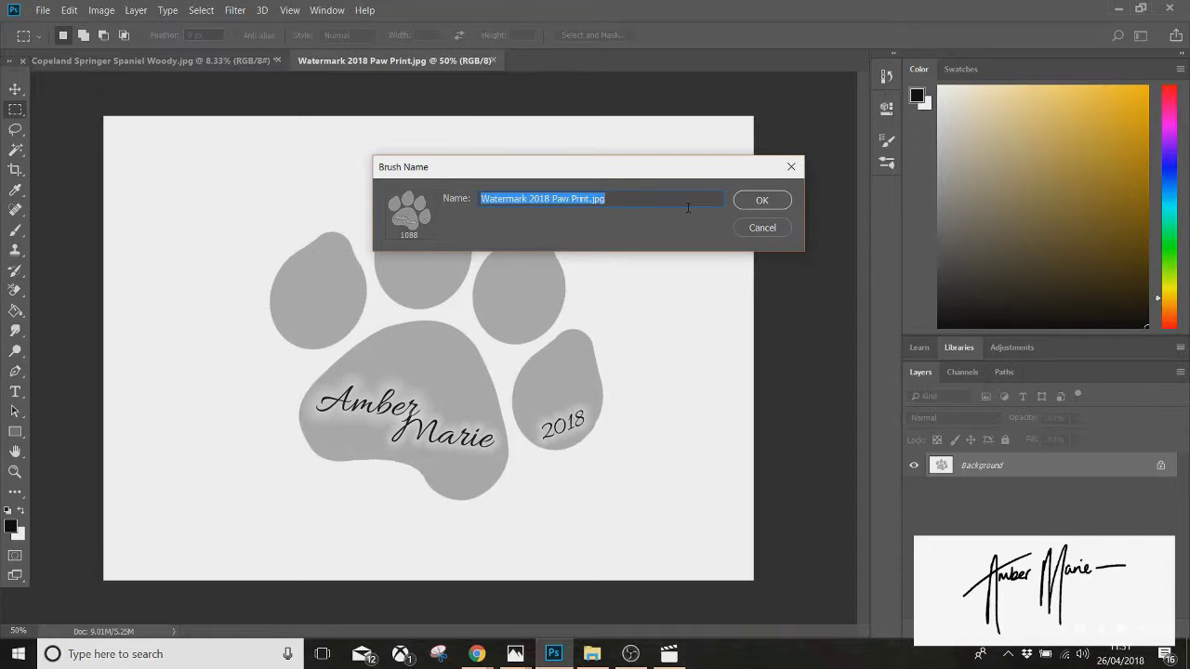
{"action": "left_click", "coordinate": [760, 201]}
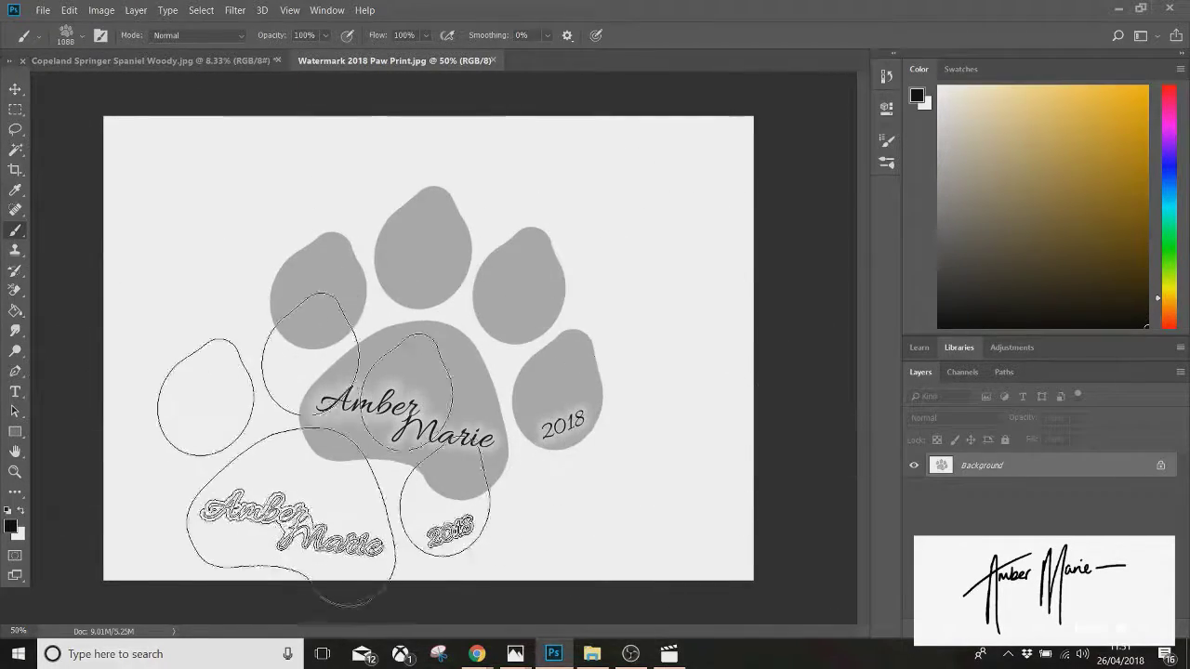
Step: Stamp the new paw brush on the canvas once each in black, yellow and blue
{"action": "left_click", "coordinate": [238, 441]}
{"action": "left_click_drag", "start_coordinate": [1063, 229], "coordinate": [1147, 87]}
{"action": "left_click", "coordinate": [669, 320]}
{"action": "left_click", "coordinate": [1166, 174]}
{"action": "left_click", "coordinate": [1139, 149]}
{"action": "left_click", "coordinate": [238, 215]}
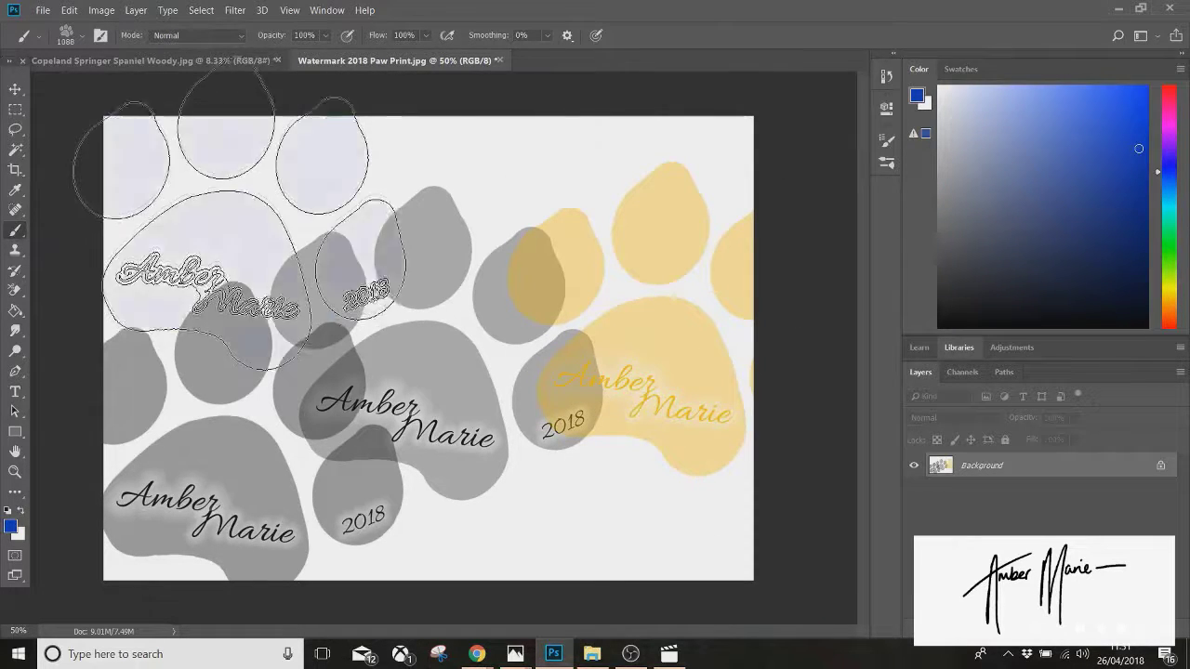
Step: Enlarge the paw brush to 5000 px and stamp it in blue across the canvas
{"action": "left_click", "coordinate": [80, 36]}
{"action": "left_click_drag", "start_coordinate": [184, 85], "coordinate": [251, 89]}
{"action": "left_click", "coordinate": [420, 333]}
{"action": "left_click", "coordinate": [426, 331]}
Step: Reduce the paw brush to 100 px and stamp a small blue paw near the canvas's upper edge
{"action": "left_click", "coordinate": [80, 36]}
{"action": "left_click", "coordinate": [137, 87]}
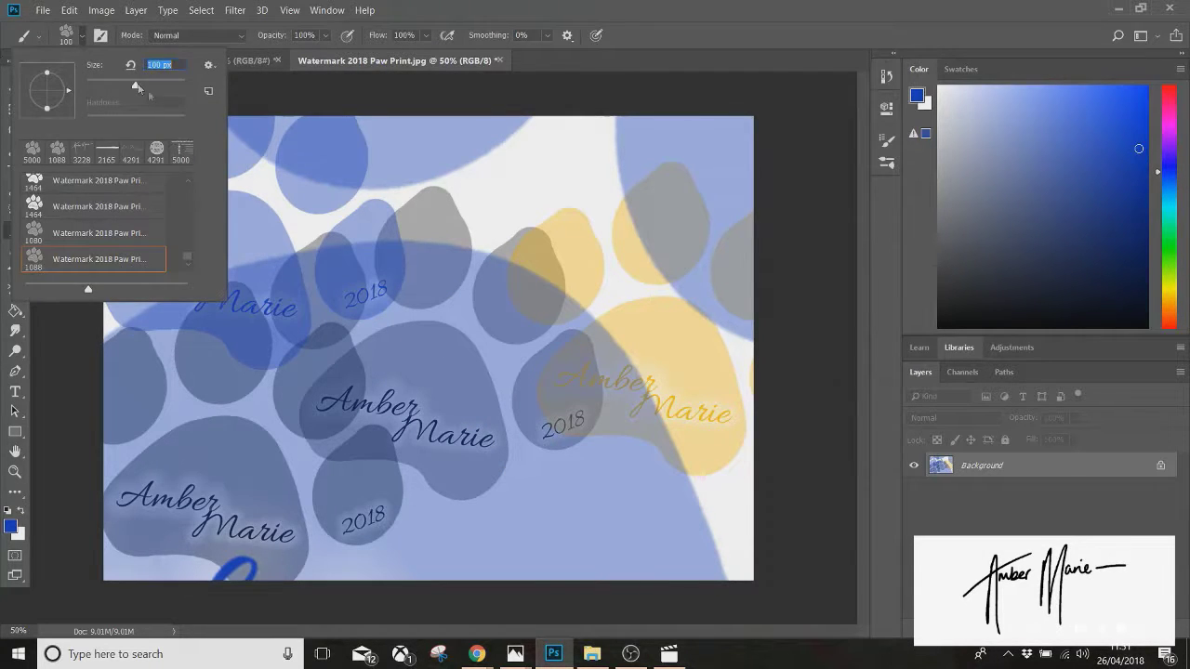
{"action": "left_click", "coordinate": [495, 184]}
{"action": "left_click", "coordinate": [495, 184]}
Step: Reset the foreground colour to black, set the paw brush to 1102 px, rotate it, and stamp it near the canvas centre
{"action": "key", "text": "d"}
{"action": "left_click", "coordinate": [81, 36]}
{"action": "left_click_drag", "start_coordinate": [136, 84], "coordinate": [177, 85]}
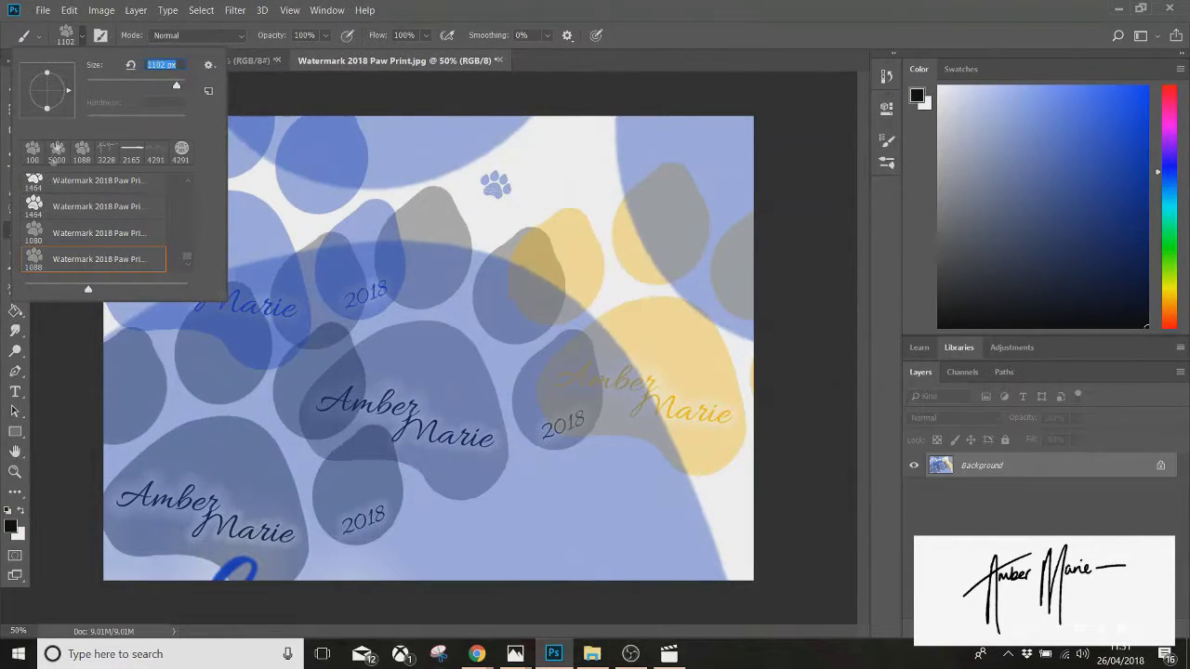
{"action": "mouse_move", "coordinate": [68, 93]}
{"action": "left_mouse_down"}
{"action": "mouse_move", "coordinate": [57, 102]}
{"action": "mouse_move", "coordinate": [54, 64]}
{"action": "left_mouse_up"}
{"action": "left_click", "coordinate": [507, 354]}
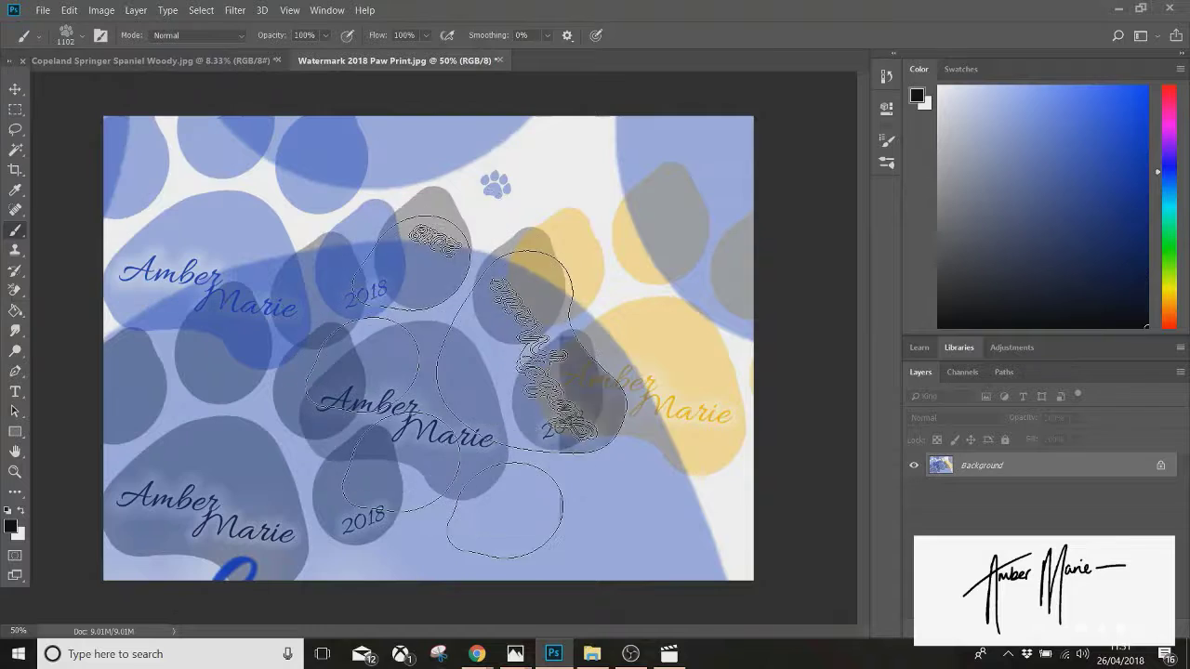
Step: Try various paw brush sizes and angles, including 3583 px, and preview the brush over the dog portrait
{"action": "left_click", "coordinate": [82, 36]}
{"action": "mouse_move", "coordinate": [189, 84]}
{"action": "left_mouse_down"}
{"action": "mouse_move", "coordinate": [56, 84]}
{"action": "mouse_move", "coordinate": [126, 84]}
{"action": "mouse_move", "coordinate": [90, 97]}
{"action": "left_mouse_up"}
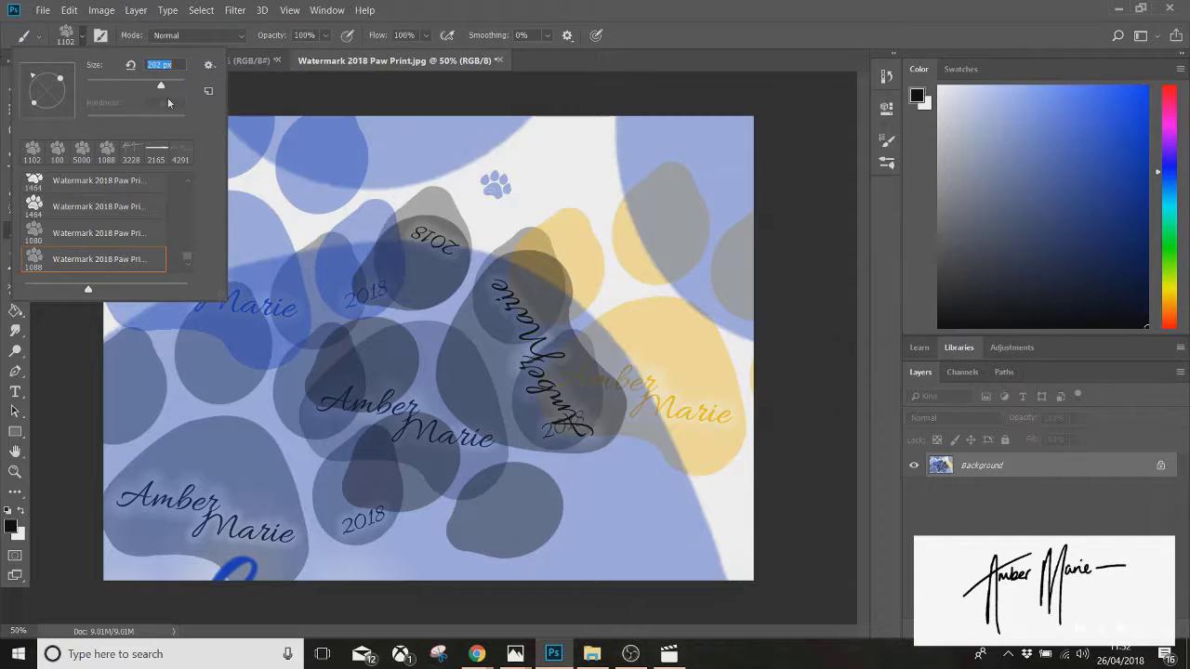
{"action": "left_click_drag", "start_coordinate": [160, 88], "coordinate": [182, 87]}
{"action": "left_click_drag", "start_coordinate": [185, 86], "coordinate": [154, 88]}
{"action": "mouse_move", "coordinate": [60, 78]}
{"action": "left_mouse_down"}
{"action": "mouse_move", "coordinate": [36, 79]}
{"action": "mouse_move", "coordinate": [79, 74]}
{"action": "left_mouse_up"}
{"action": "left_click_drag", "start_coordinate": [156, 87], "coordinate": [175, 87]}
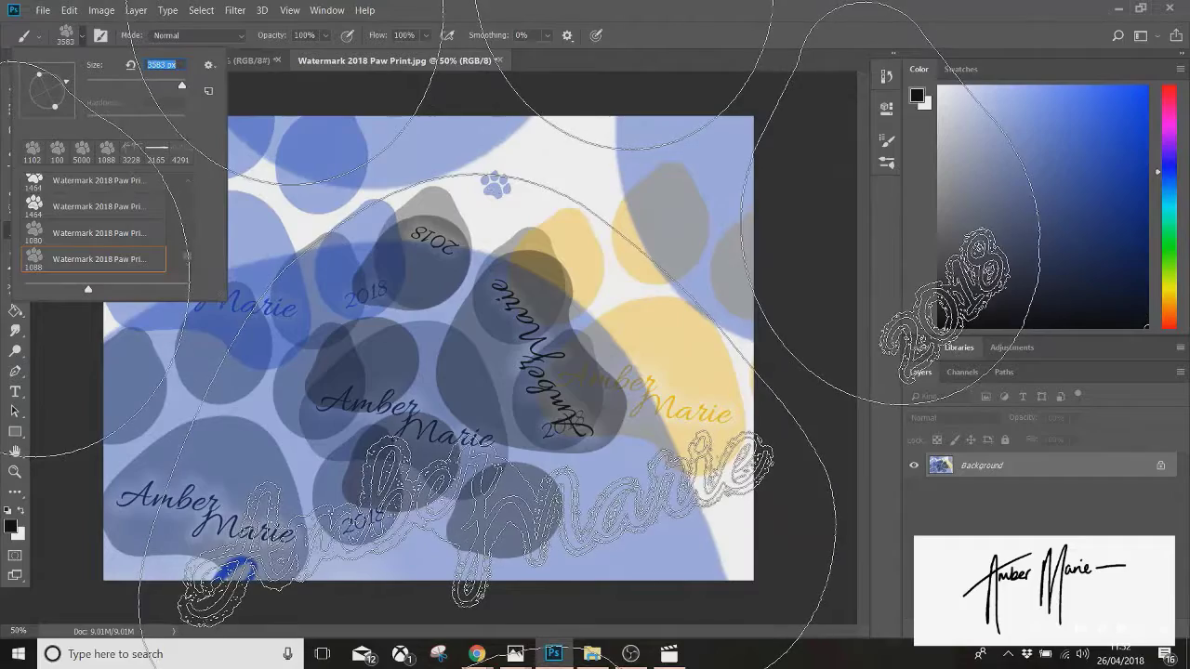
{"action": "left_click", "coordinate": [253, 60]}
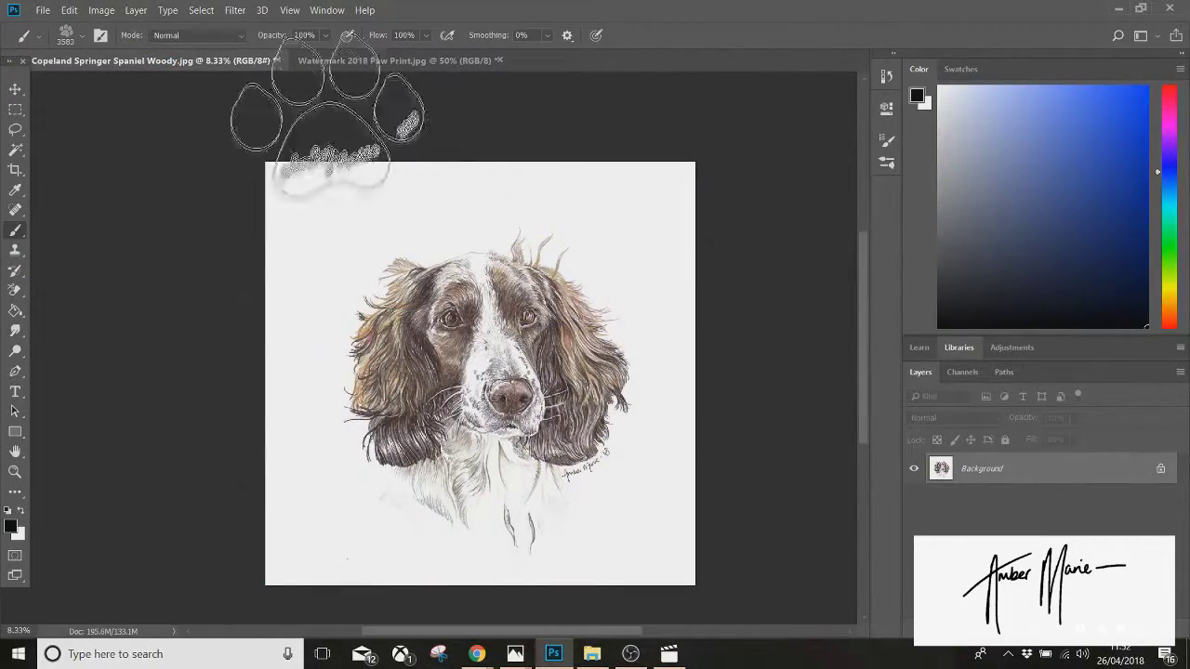
{"action": "left_click", "coordinate": [340, 59]}
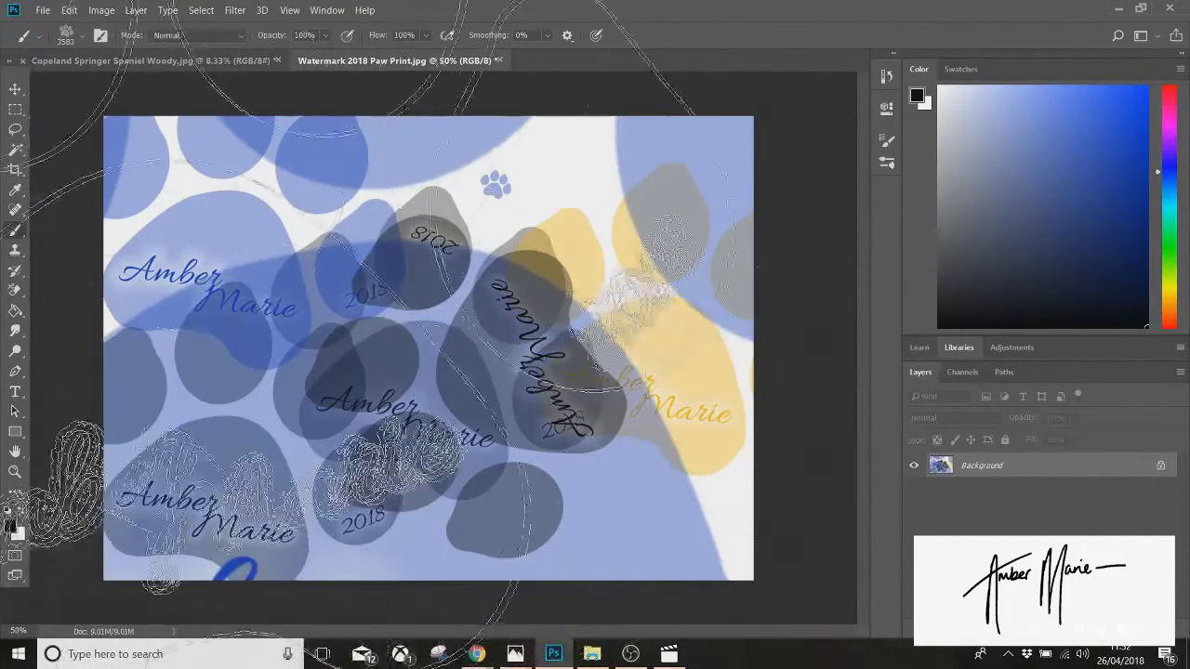
Step: Set the paw brush to 322 px and upright, and stamp it in black near the paw print canvas's lower-right corner
{"action": "left_click", "coordinate": [76, 39]}
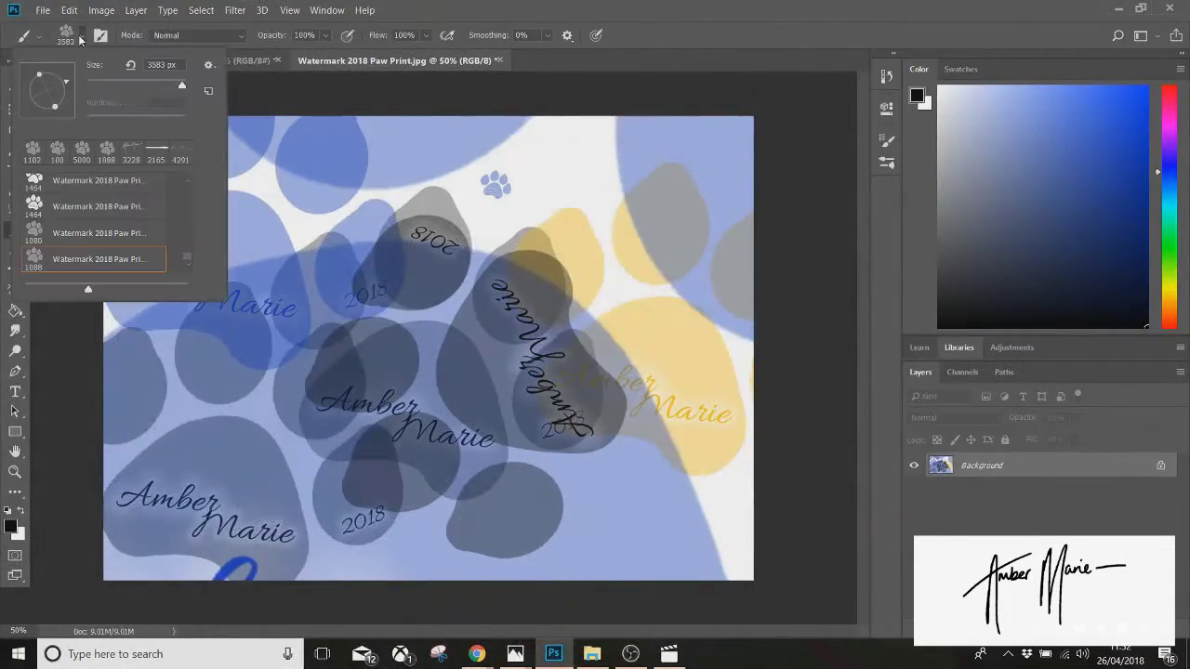
{"action": "left_click_drag", "start_coordinate": [157, 85], "coordinate": [165, 87]}
{"action": "left_click", "coordinate": [640, 509]}
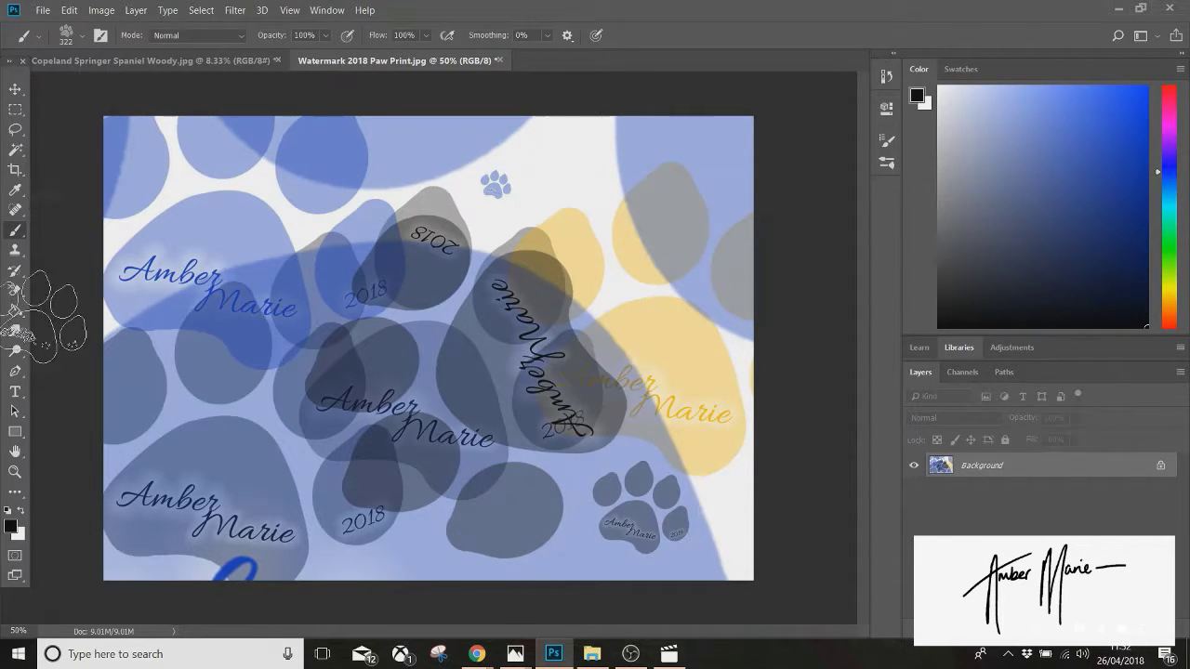
Step: Switch to the dog portrait document and set the foreground colour to bright yellow
{"action": "left_click", "coordinate": [148, 62]}
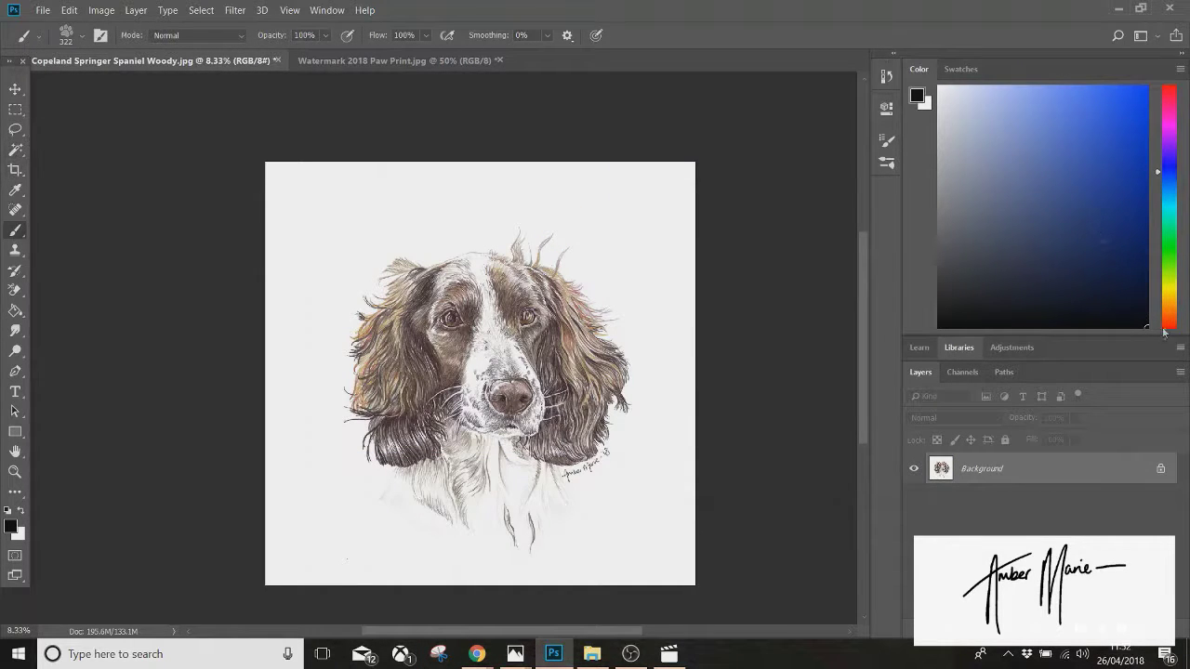
{"action": "left_click_drag", "start_coordinate": [1179, 324], "coordinate": [1181, 292]}
{"action": "left_click_drag", "start_coordinate": [1097, 225], "coordinate": [1155, 79]}
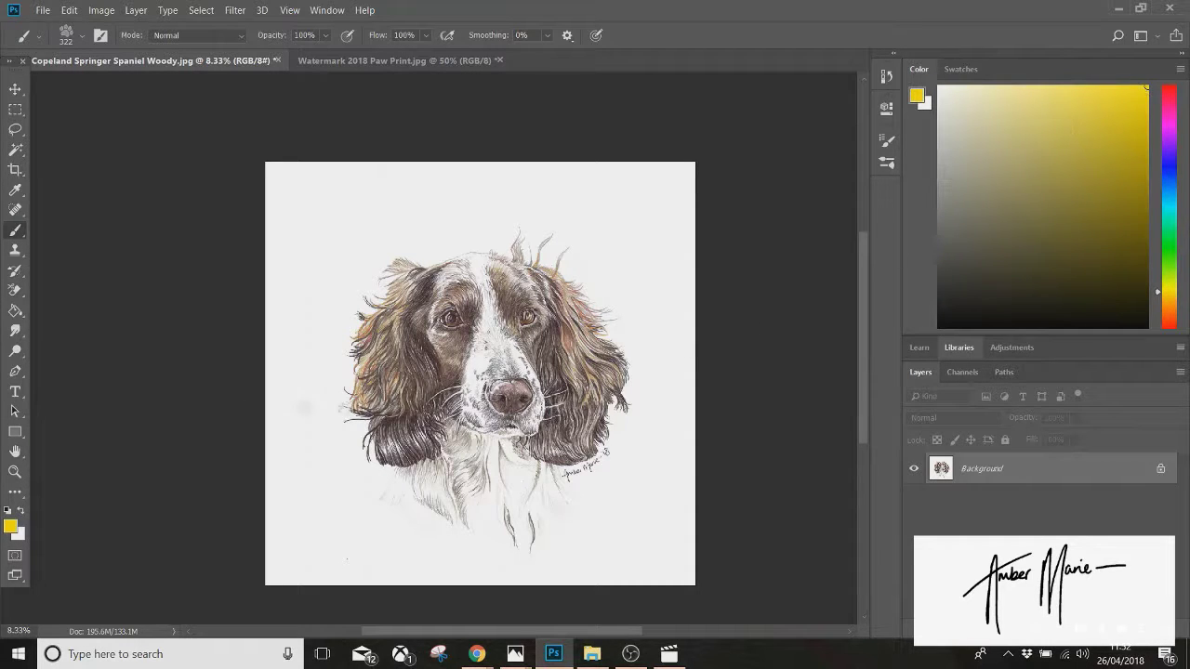
Step: Try stamping the yellow paw brush at 5000 px over the dog's face, and undo the stamp
{"action": "left_click", "coordinate": [83, 37]}
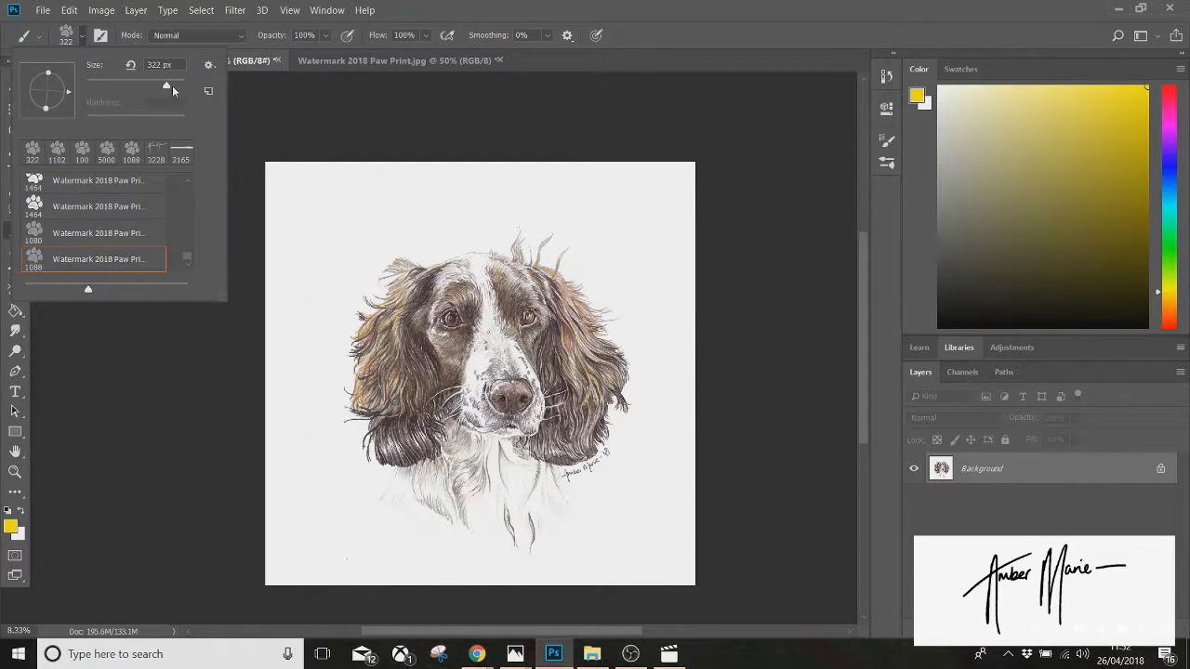
{"action": "left_click_drag", "start_coordinate": [178, 88], "coordinate": [180, 85]}
{"action": "type", "text": "5000"}
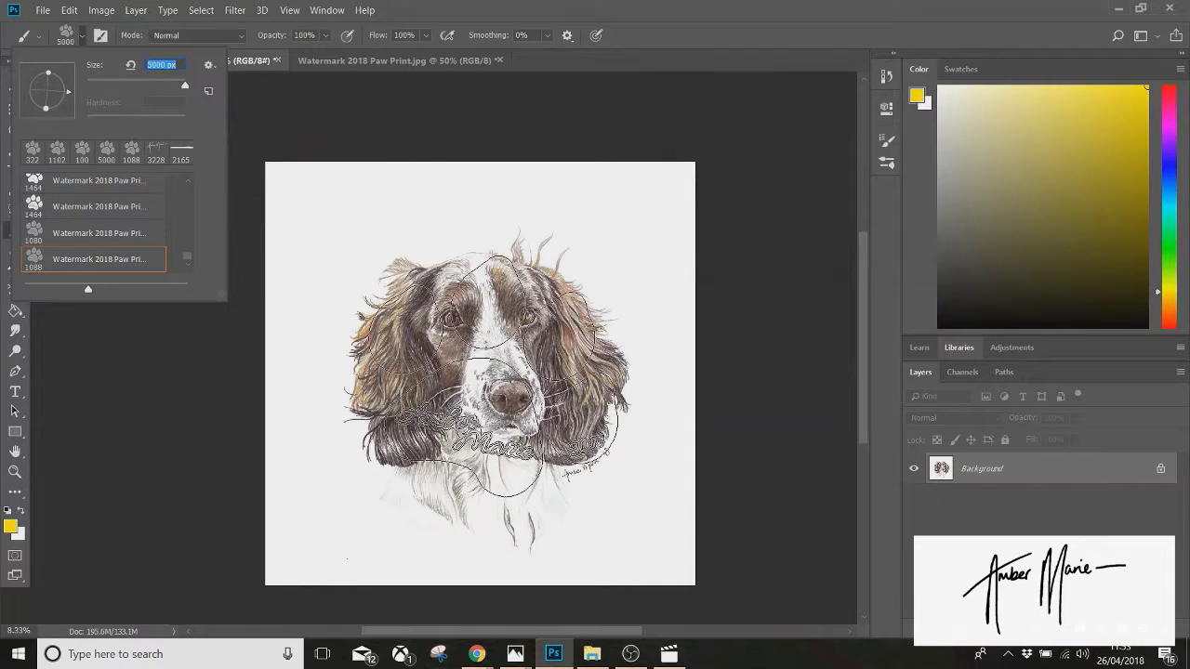
{"action": "key", "text": "Return"}
{"action": "left_click", "coordinate": [490, 376]}
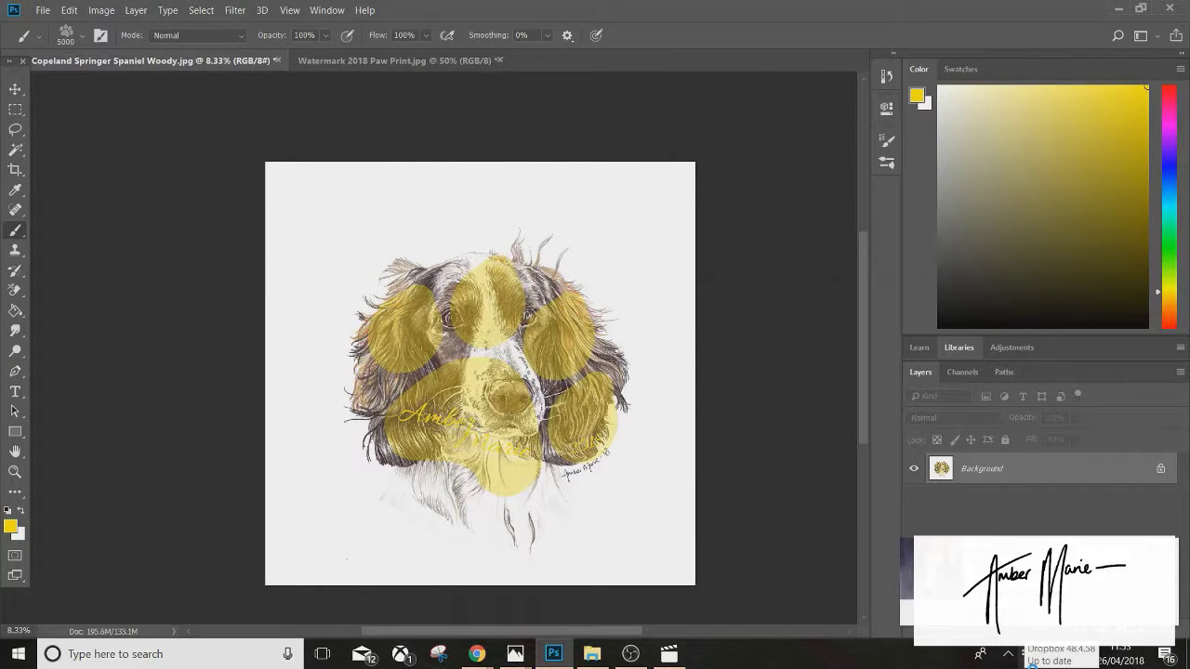
{"action": "key", "text": "ctrl+z"}
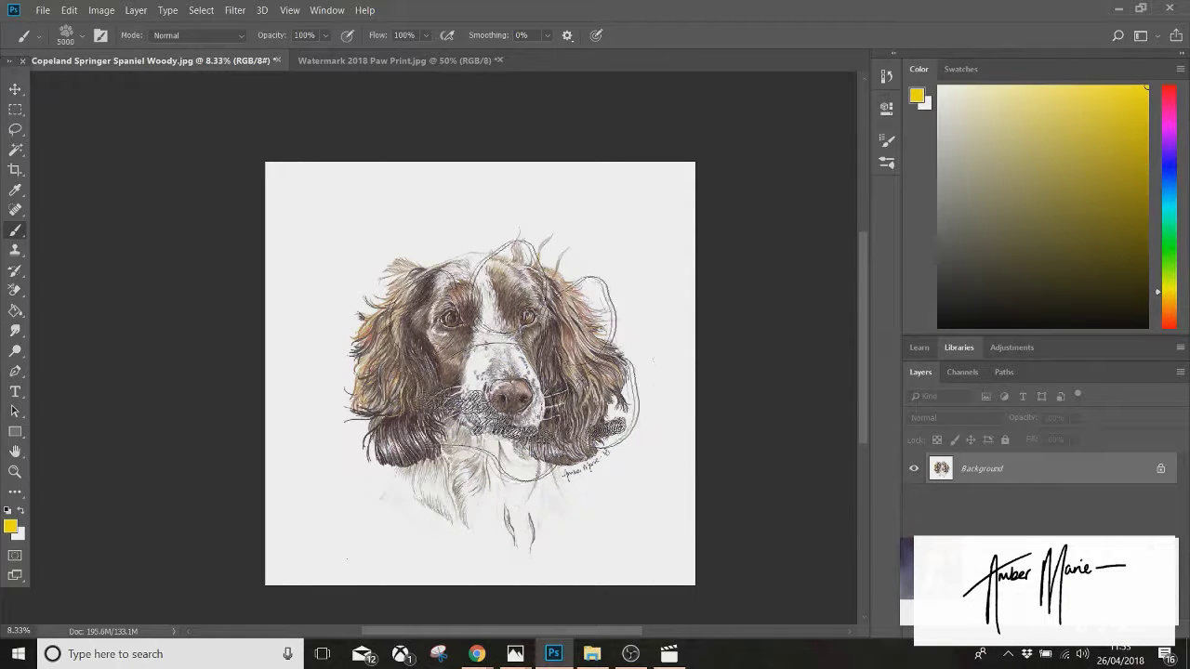
Step: Set the paw brush to 2165 px, keep it upright, and stamp it in yellow over the portrait's signature below the dog's ear
{"action": "left_click", "coordinate": [83, 35]}
{"action": "left_click_drag", "start_coordinate": [139, 84], "coordinate": [178, 87]}
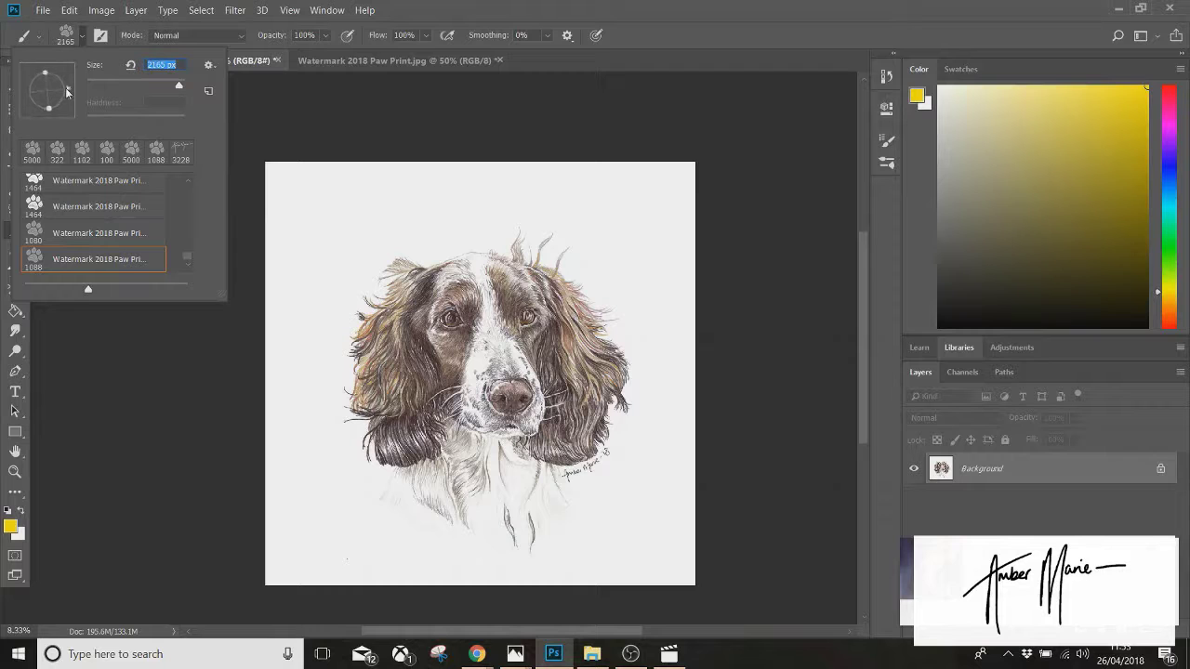
{"action": "left_click_drag", "start_coordinate": [67, 94], "coordinate": [68, 90]}
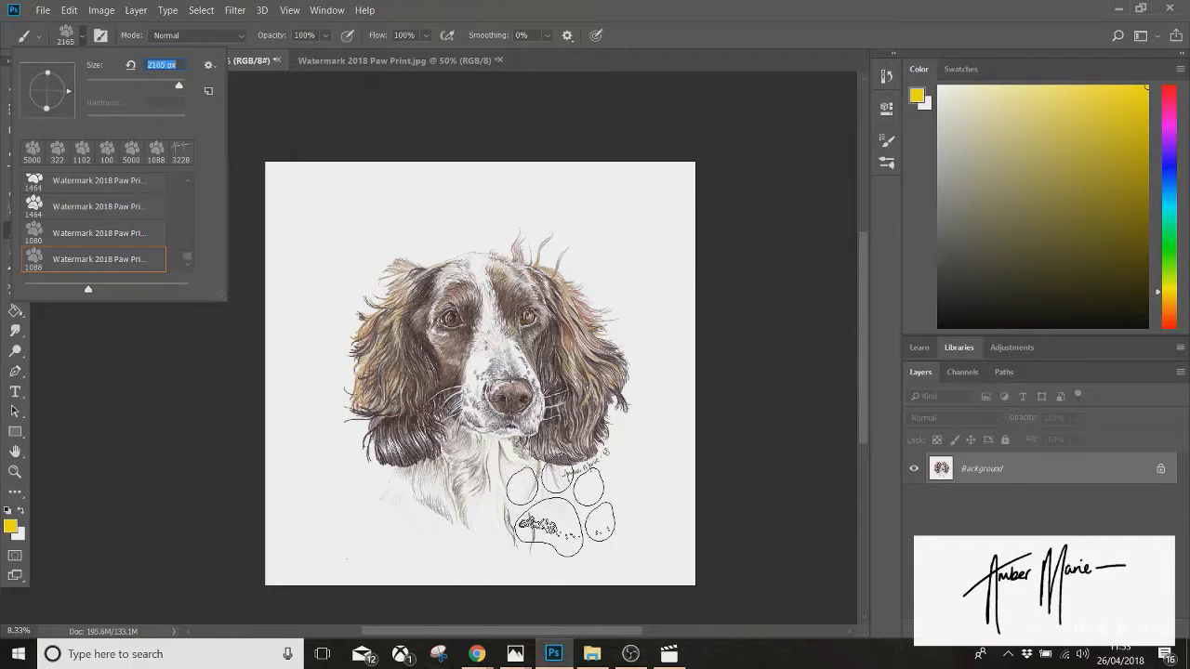
{"action": "left_click", "coordinate": [560, 510]}
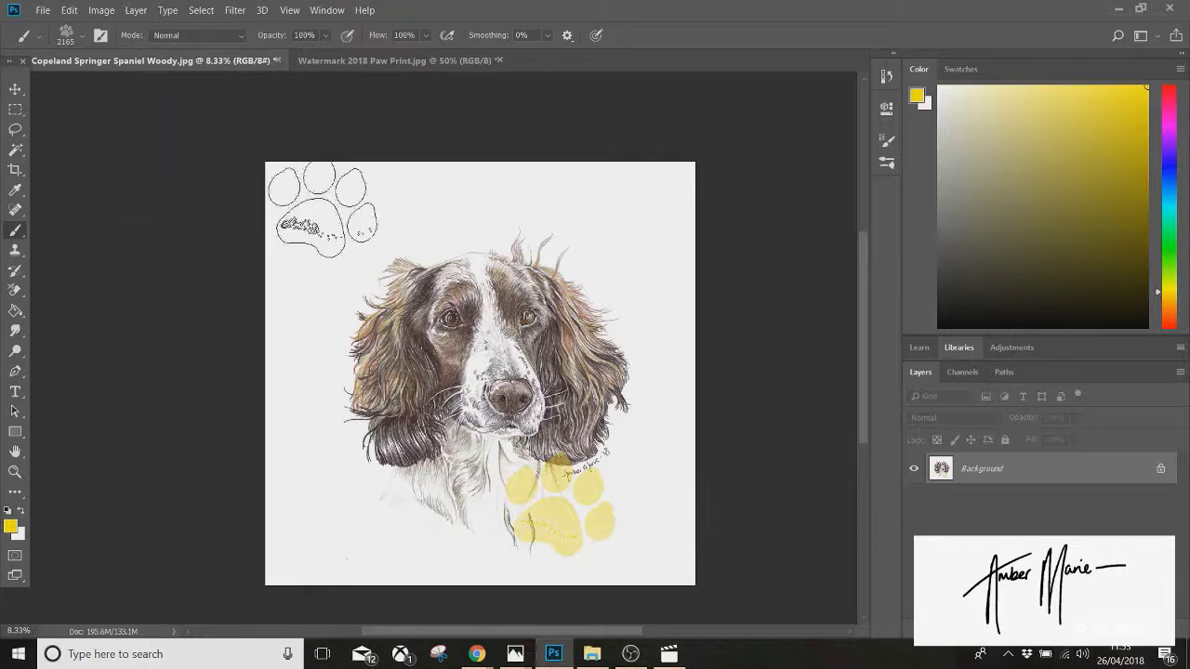
Step: Shift the portrait upward inside the crop frame and apply the crop
{"action": "left_click", "coordinate": [15, 170]}
{"action": "left_click", "coordinate": [439, 230]}
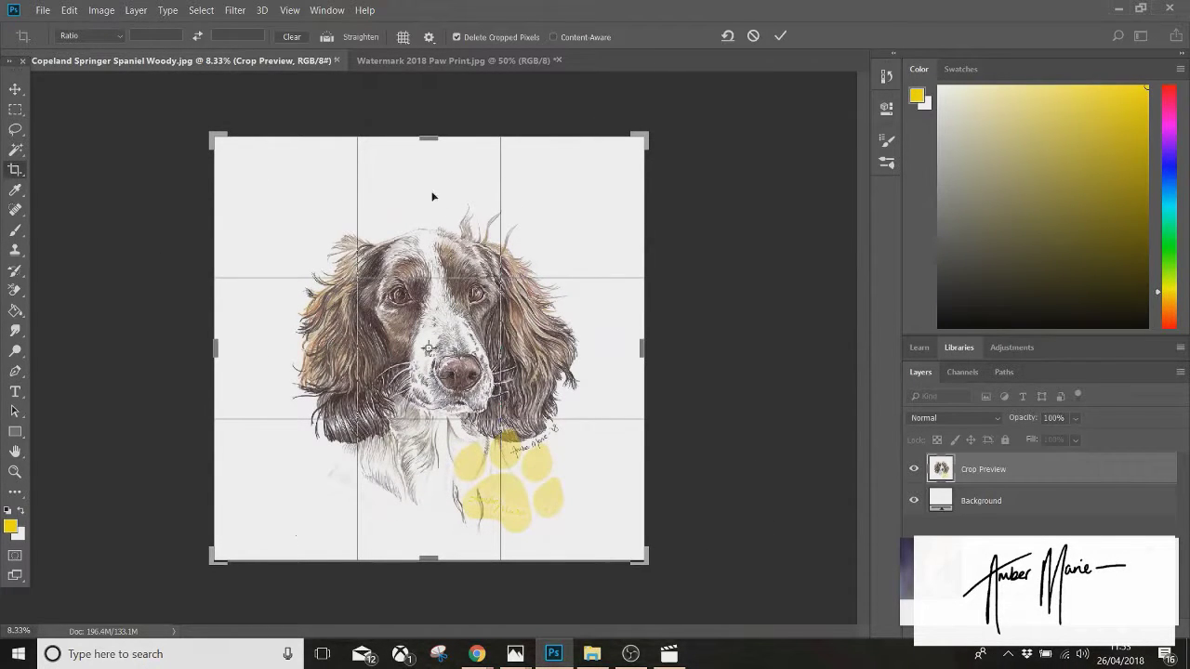
{"action": "key", "text": "Up"}
{"action": "key", "text": "Up"}
{"action": "key", "text": "Up"}
{"action": "key", "text": "Up"}
{"action": "key", "text": "Up"}
{"action": "key", "text": "Up"}
{"action": "key", "text": "Up"}
{"action": "key", "text": "Up"}
{"action": "key", "text": "Up"}
{"action": "key", "text": "Up"}
{"action": "key", "text": "Up"}
{"action": "key", "text": "Up"}
{"action": "key", "text": "Up"}
{"action": "key", "text": "Up"}
{"action": "key", "text": "Up"}
{"action": "key", "text": "Up"}
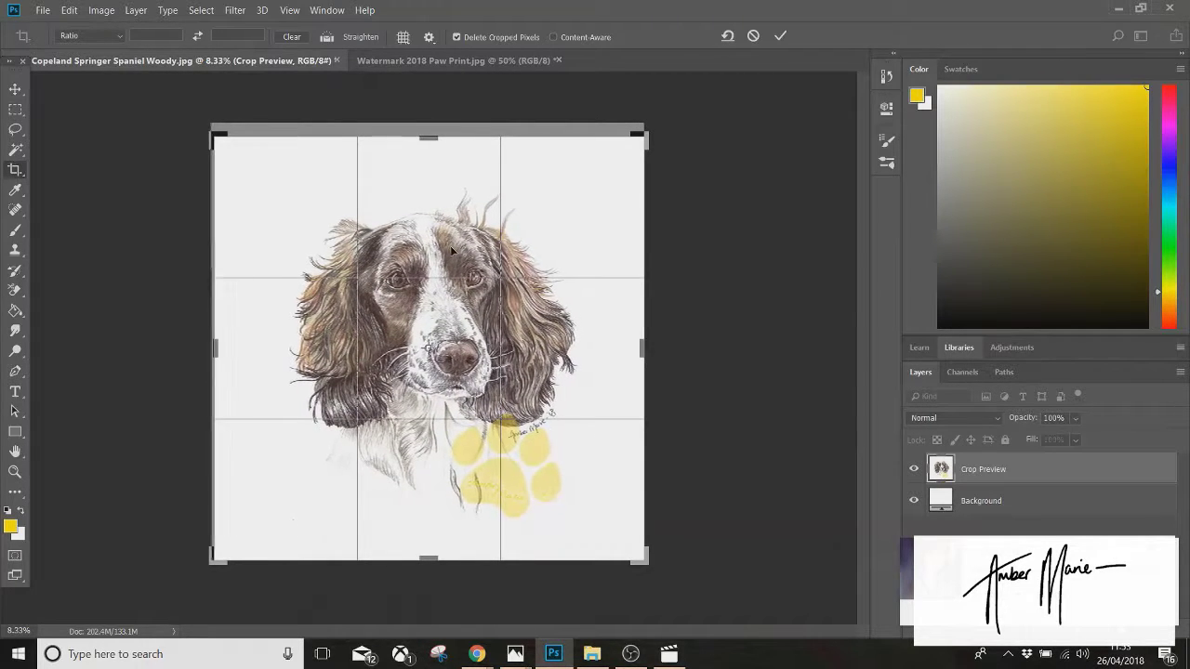
{"action": "key", "text": "Return"}
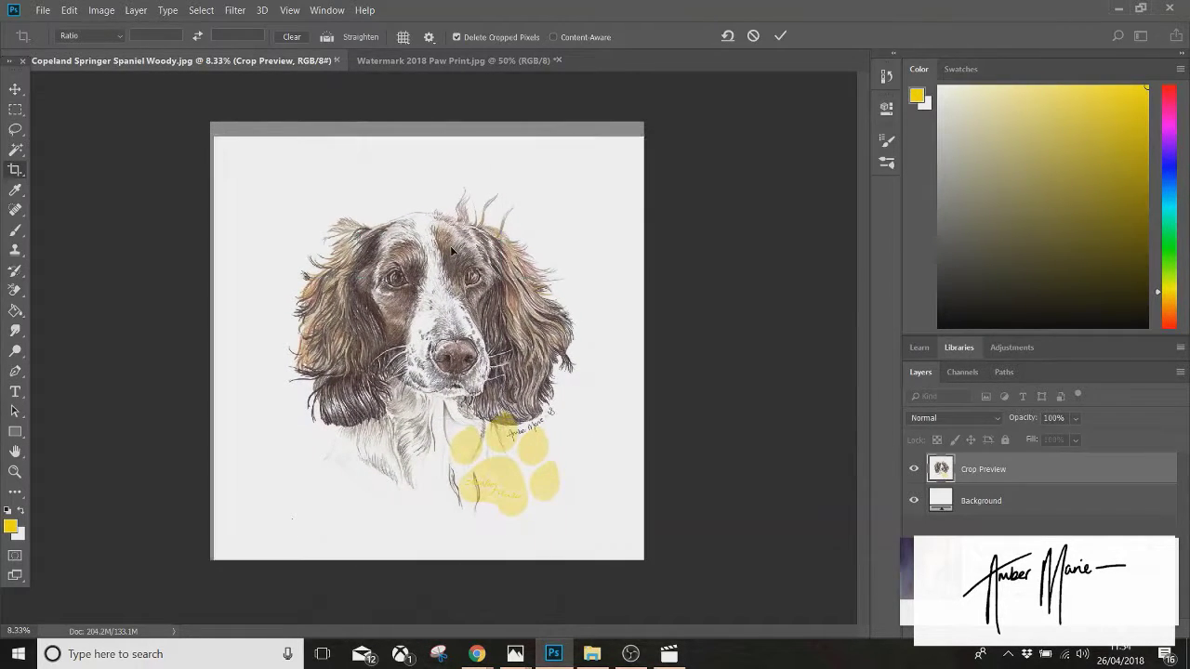
Step: Try saving the portrait as a separate JPEG with "wm" added to the end of its file name
{"action": "left_click", "coordinate": [14, 110]}
{"action": "left_click", "coordinate": [42, 9]}
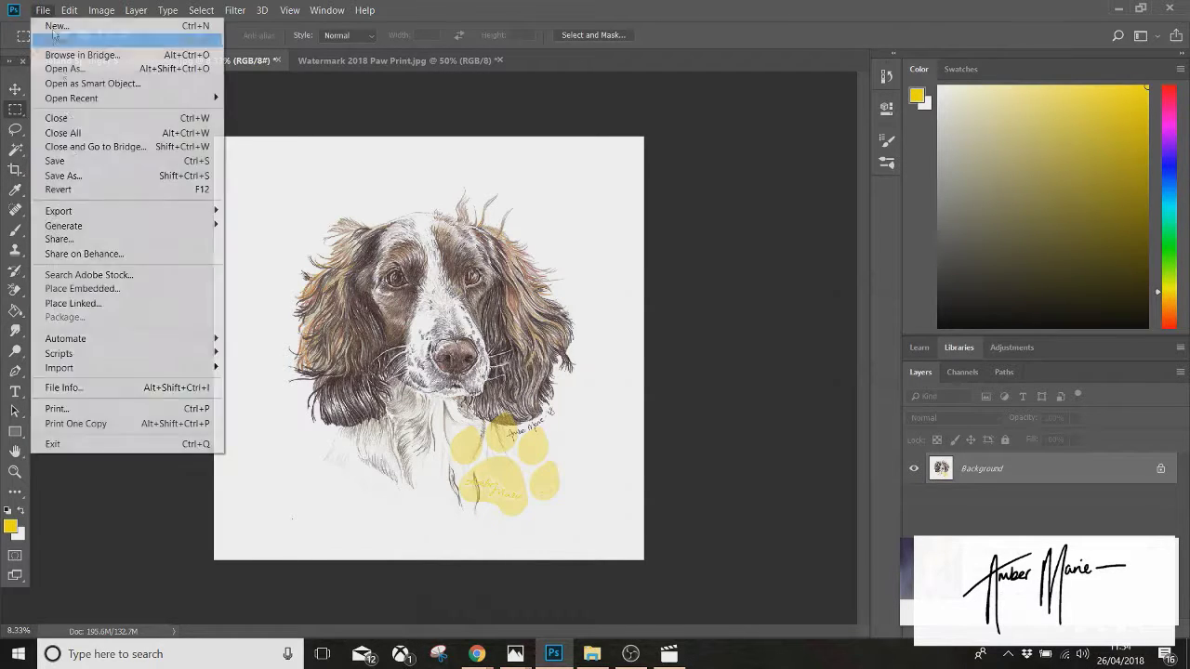
{"action": "left_click", "coordinate": [76, 174]}
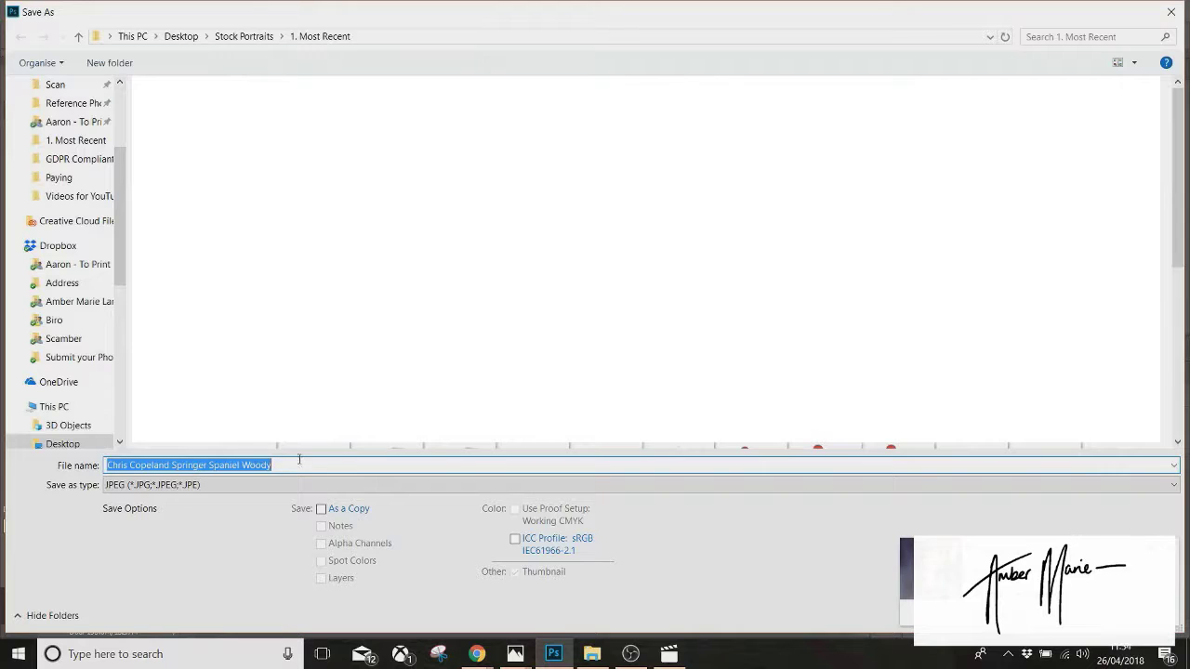
{"action": "left_click", "coordinate": [302, 463]}
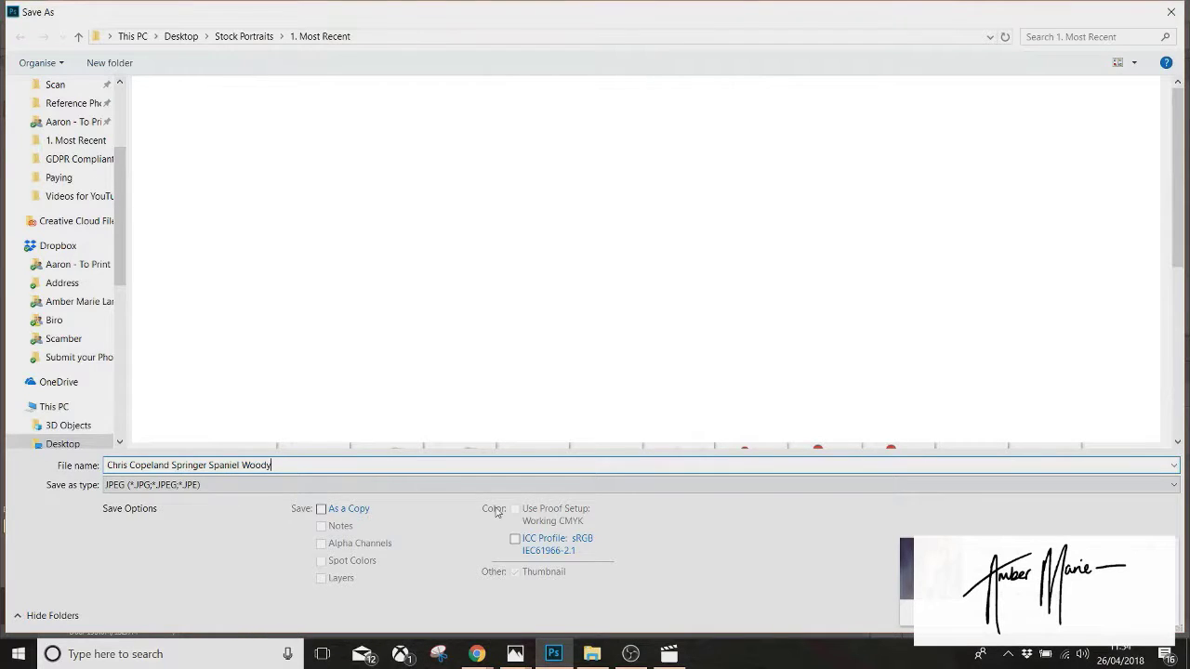
{"action": "type", "text": "wm"}
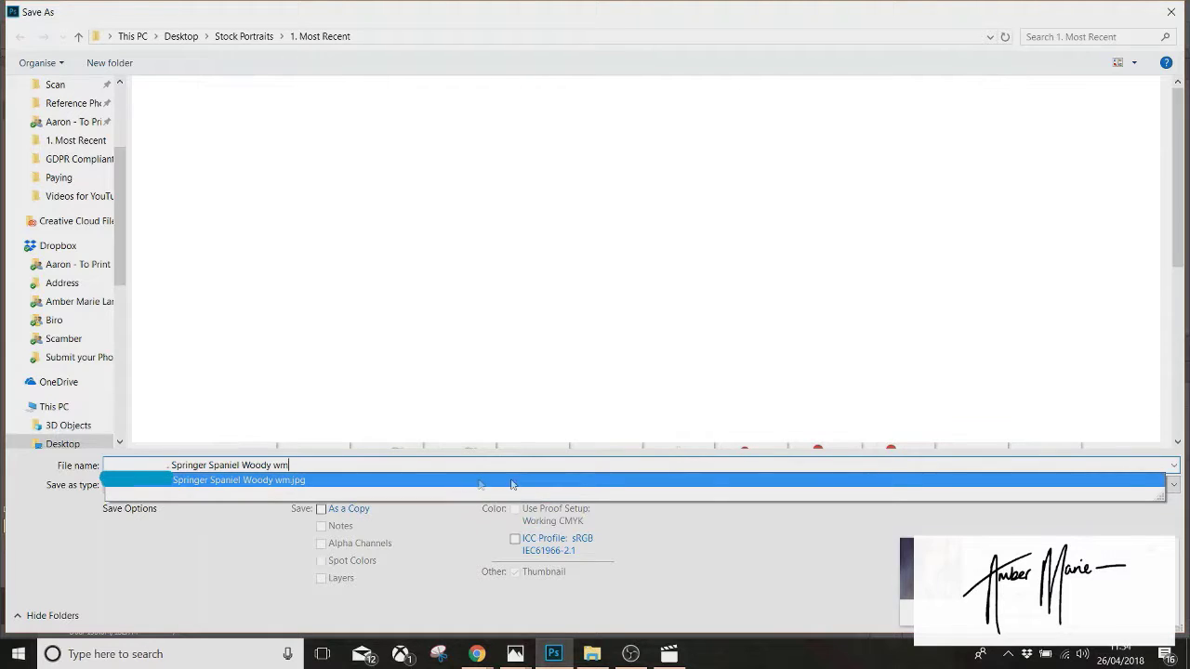
{"action": "left_click", "coordinate": [234, 541]}
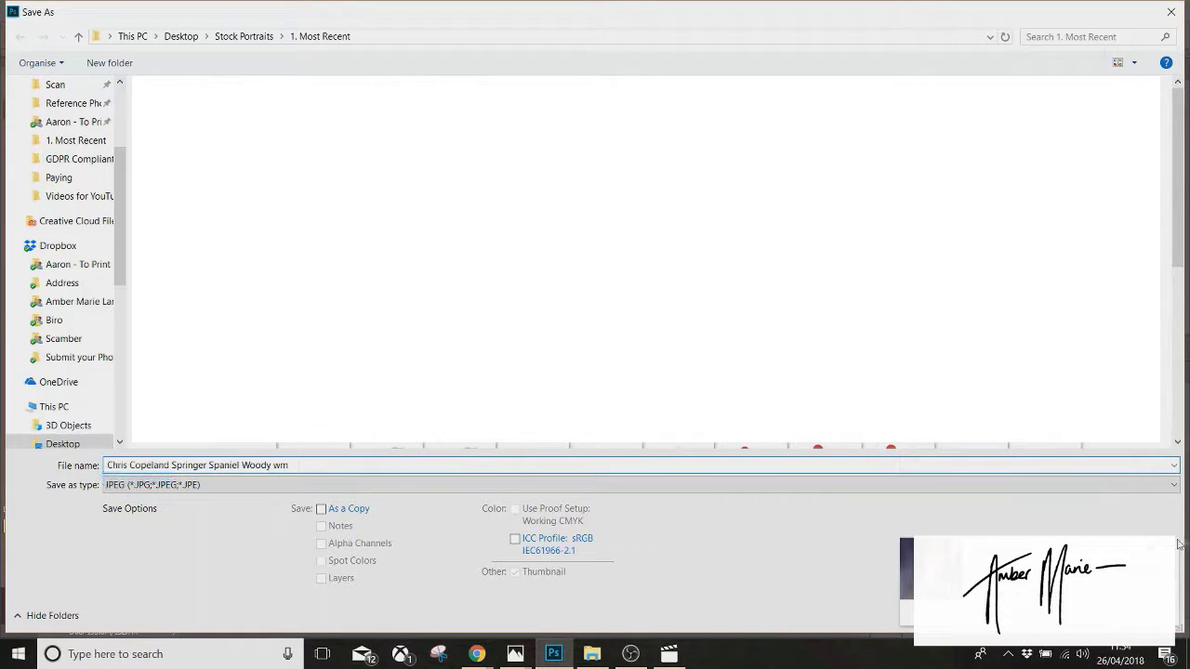
{"action": "key", "text": "Escape"}
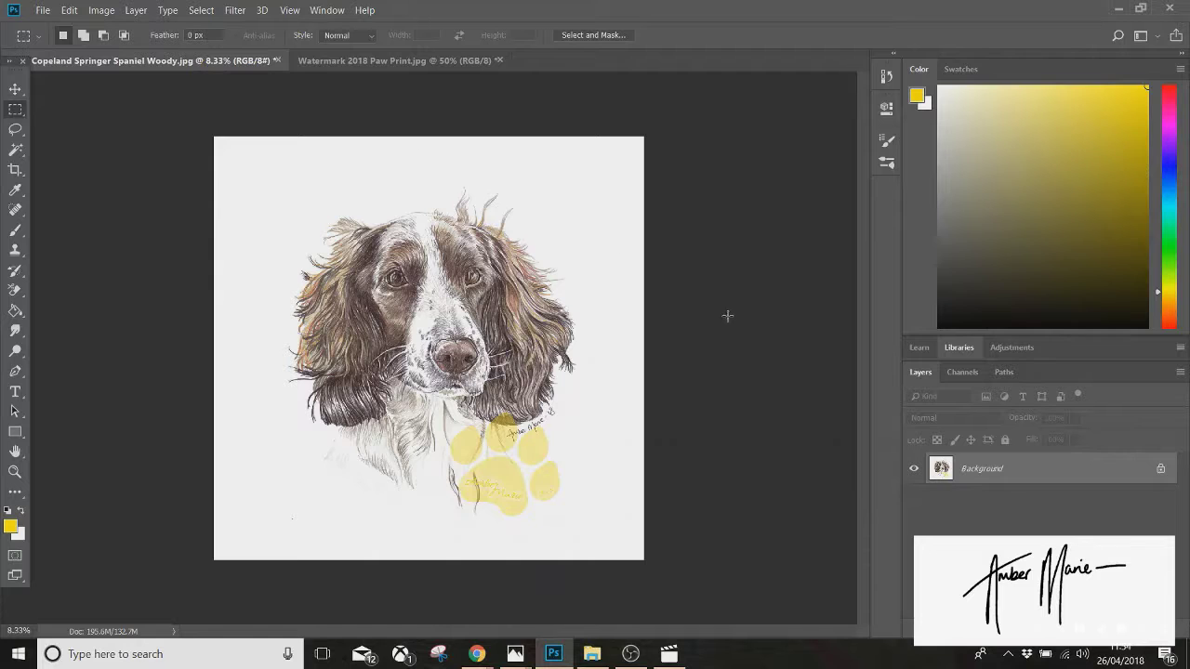
Step: Undo the crop and the yellow paw stamp on the portrait
{"action": "key", "text": "ctrl+z"}
{"action": "key", "text": "ctrl+alt+z"}
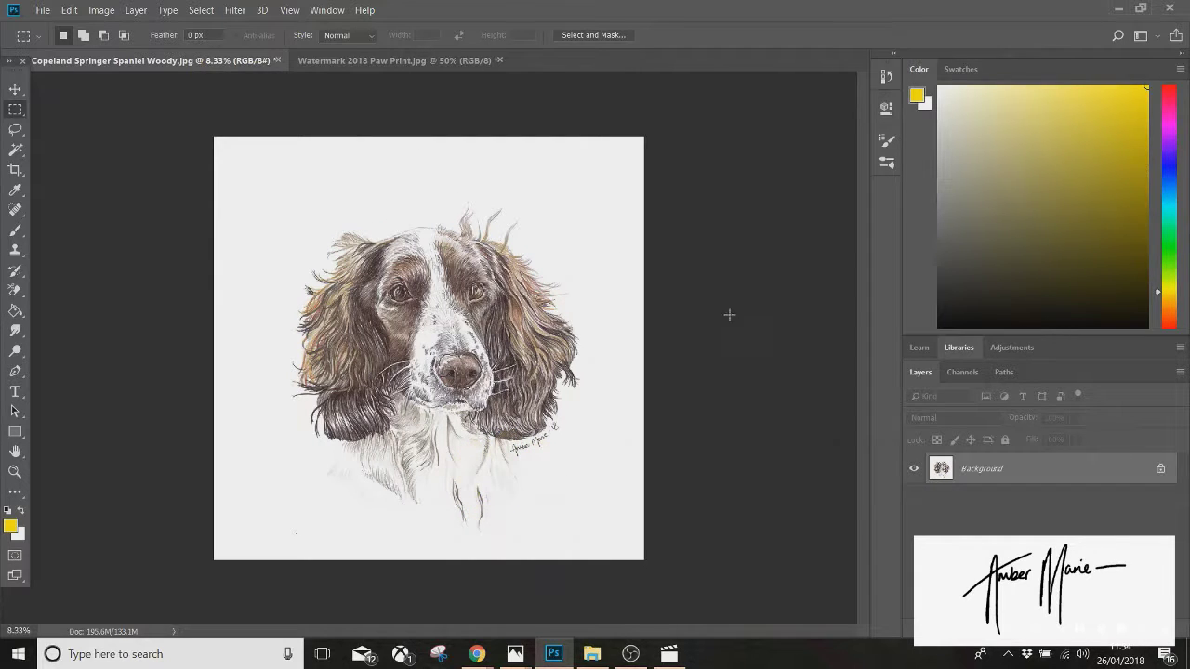
Step: Add a new empty layer above the portrait's background and activate the Brush tool
{"action": "left_click", "coordinate": [136, 11]}
{"action": "mouse_move", "coordinate": [158, 25]}
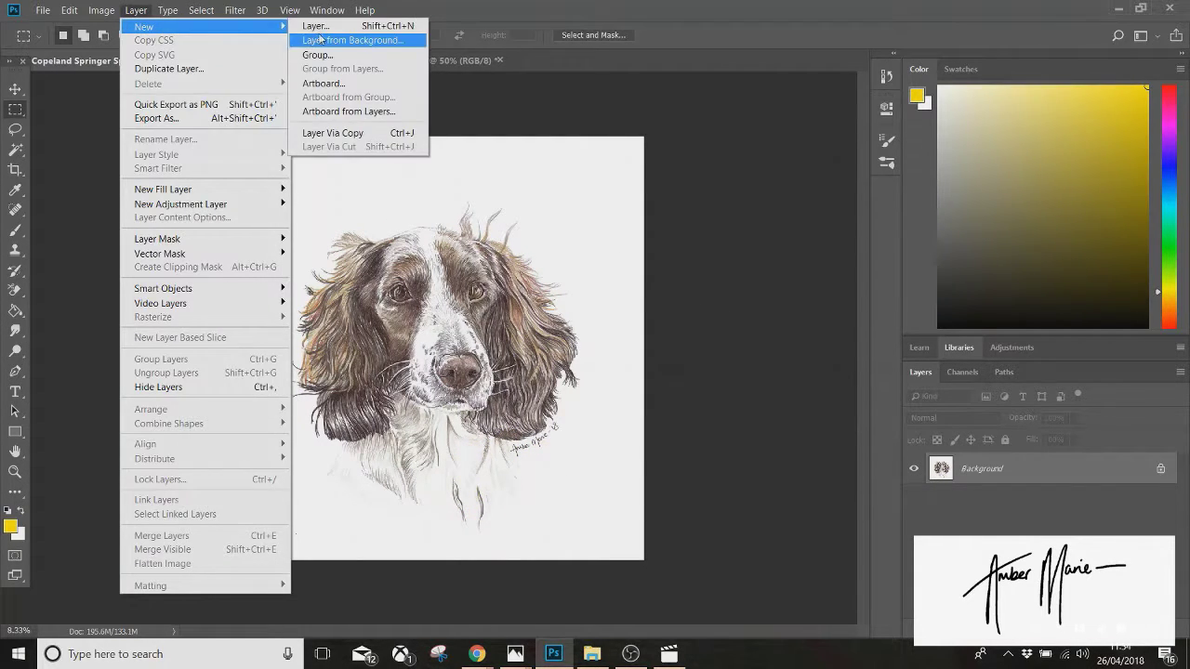
{"action": "left_click", "coordinate": [321, 25]}
{"action": "left_click", "coordinate": [722, 181]}
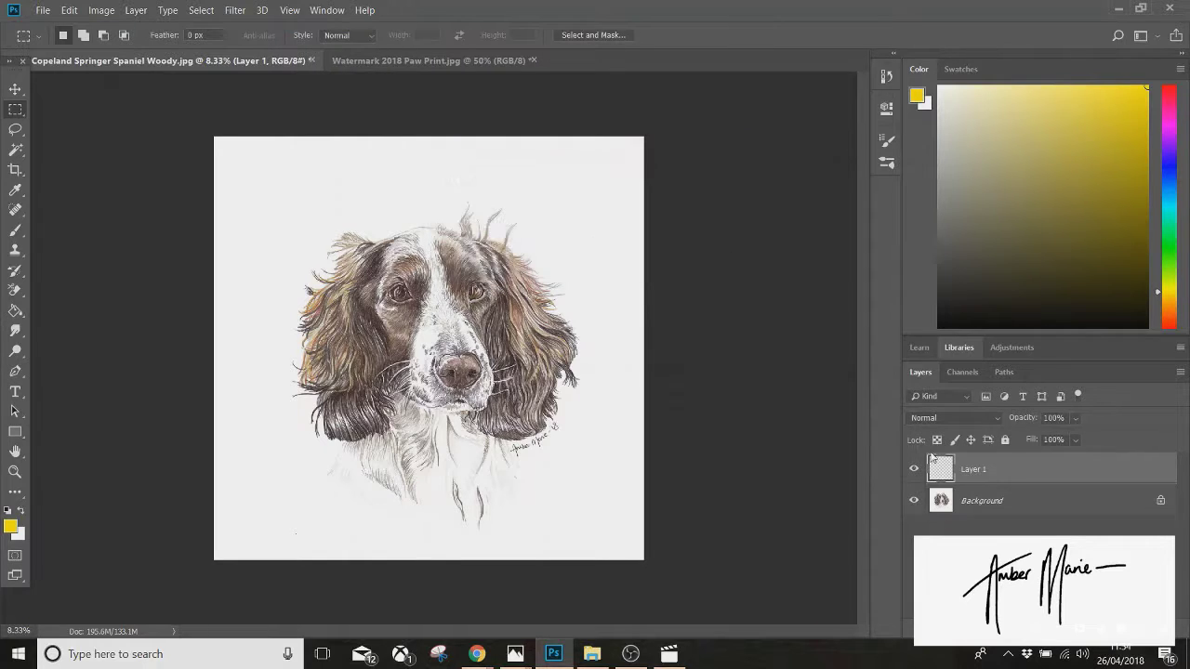
{"action": "left_click", "coordinate": [14, 230]}
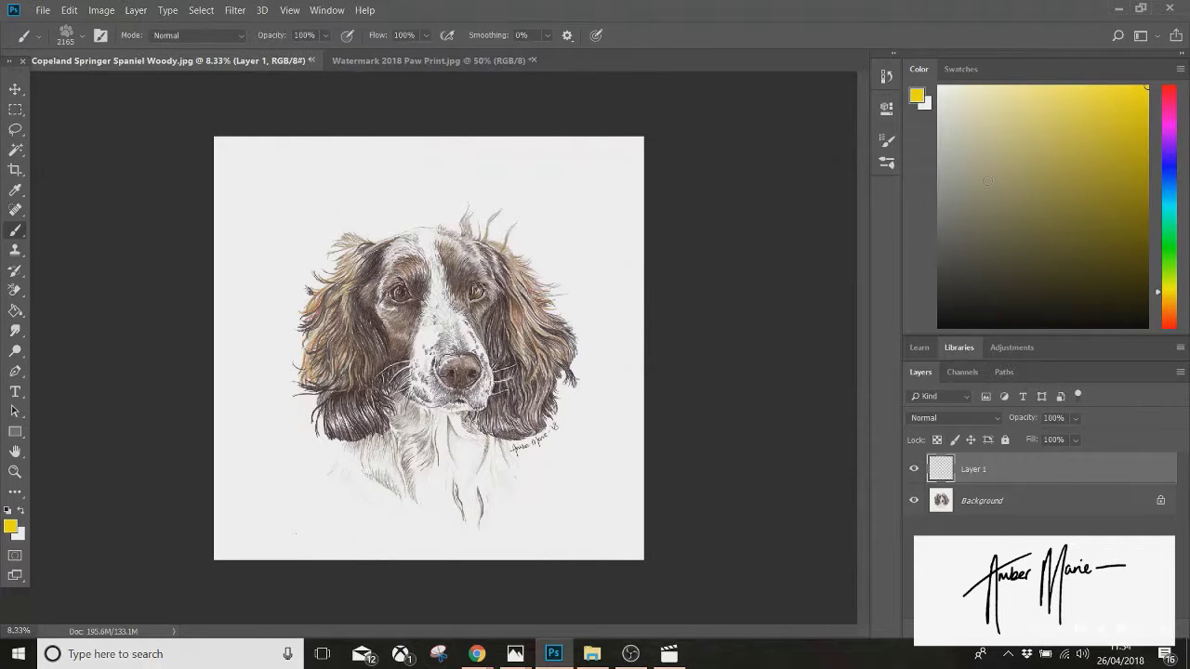
Step: Stamp the yellow paw print over the dog portrait's signature on Layer 1, and toggle the layer's visibility off and on
{"action": "left_click", "coordinate": [520, 479]}
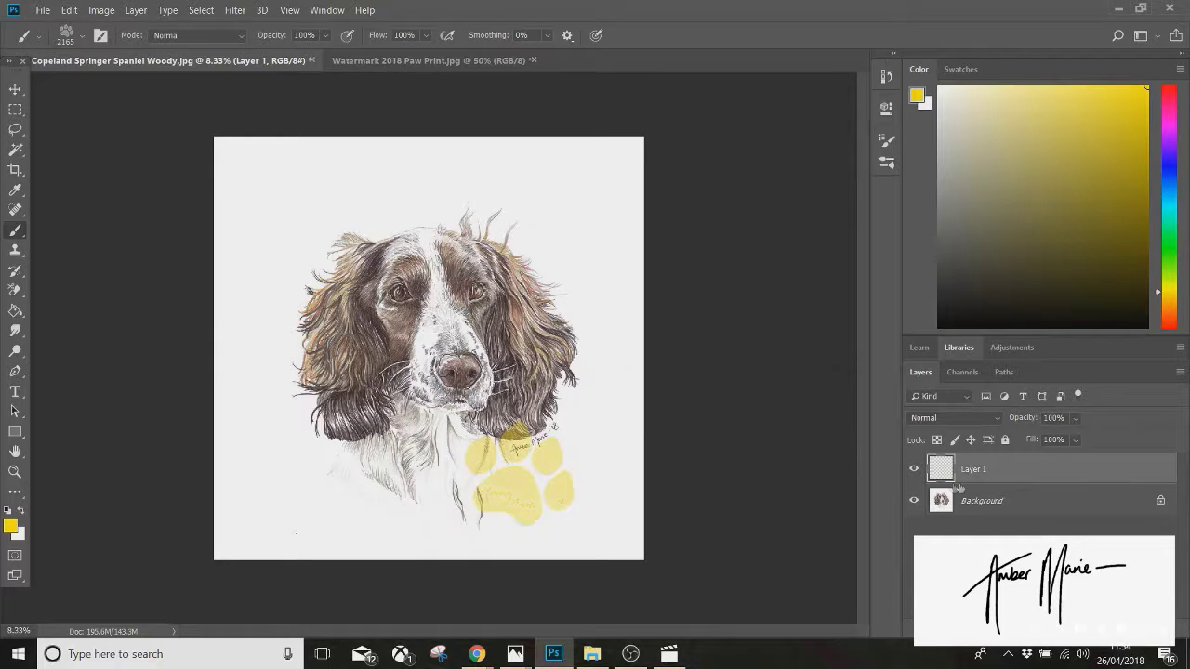
{"action": "left_click", "coordinate": [914, 470]}
{"action": "left_click", "coordinate": [914, 472]}
{"action": "left_click", "coordinate": [914, 471]}
{"action": "left_click", "coordinate": [914, 470]}
Step: Stamp a black pen above the dog's head using the Biro brush at 4291 px
{"action": "left_click", "coordinate": [15, 110]}
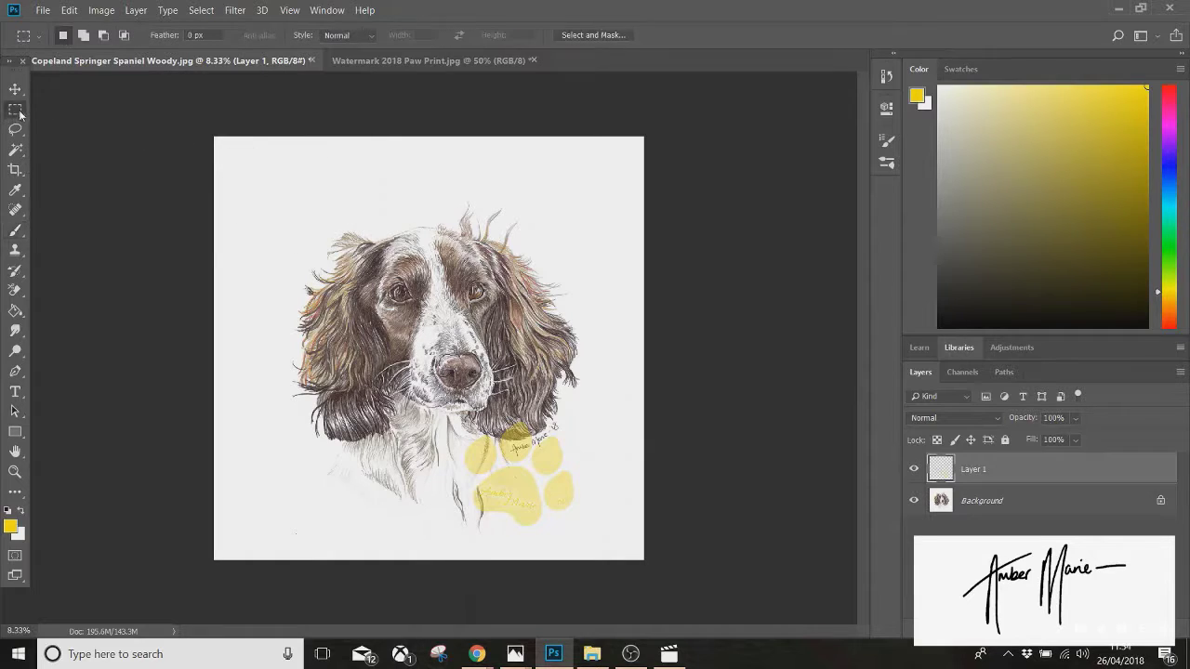
{"action": "left_click", "coordinate": [15, 230]}
{"action": "left_click", "coordinate": [84, 37]}
{"action": "mouse_move", "coordinate": [186, 256]}
{"action": "left_mouse_down"}
{"action": "mouse_move", "coordinate": [187, 190]}
{"action": "mouse_move", "coordinate": [184, 238]}
{"action": "left_mouse_up"}
{"action": "left_click", "coordinate": [82, 192]}
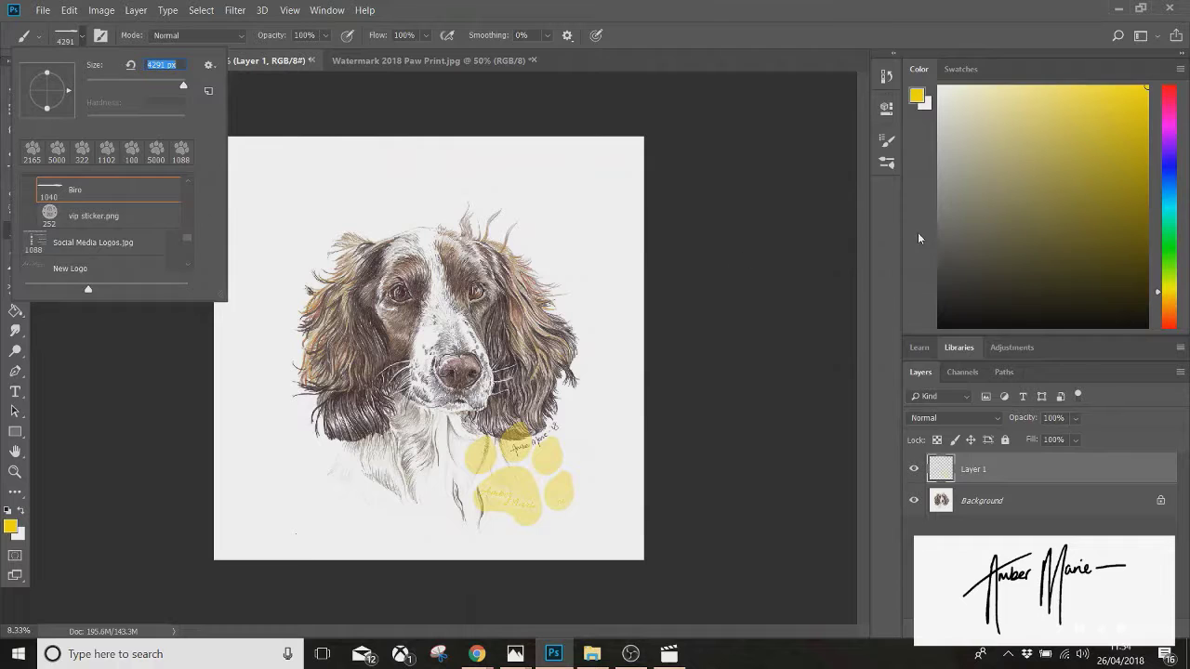
{"action": "key", "text": "Return"}
{"action": "key", "text": "d"}
{"action": "left_click", "coordinate": [400, 188]}
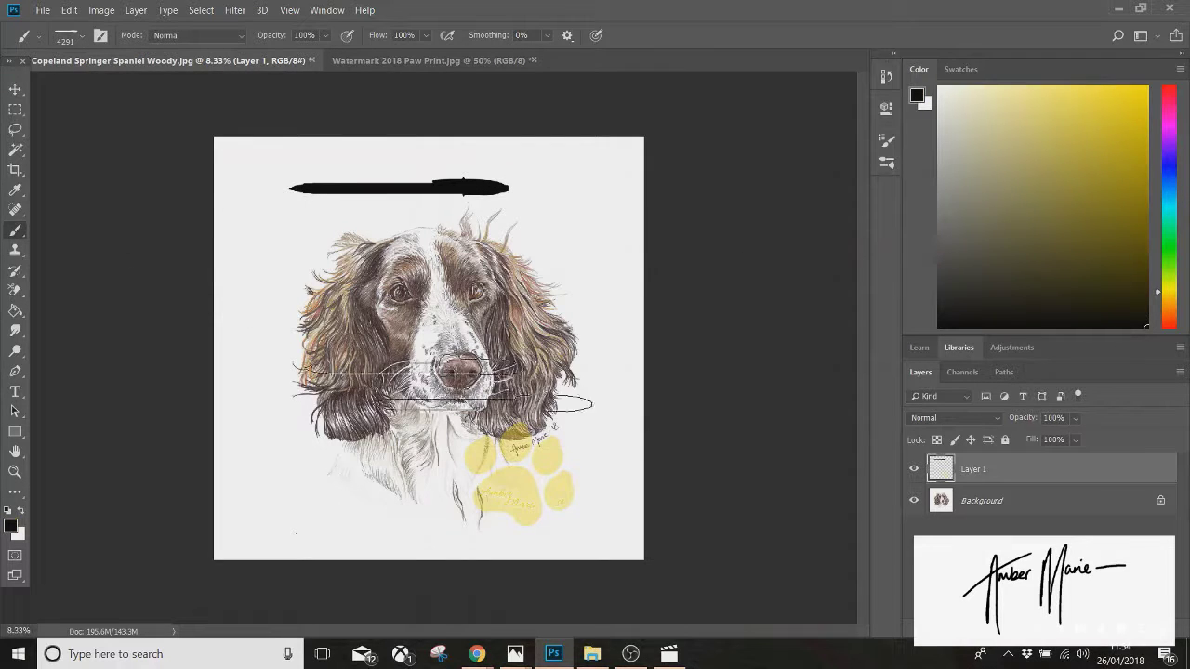
Step: Stamp two olive VIP stickers across the upper part of the portrait using the vip sticker.png brush at 3228 px
{"action": "left_click", "coordinate": [82, 36]}
{"action": "left_click", "coordinate": [99, 220]}
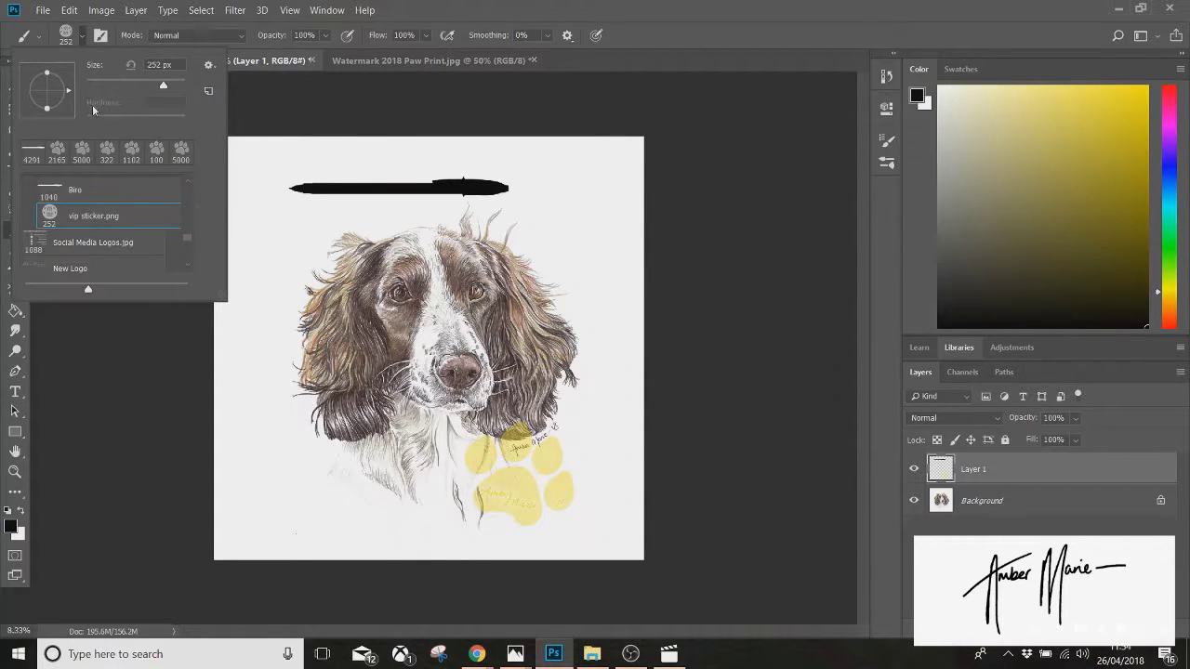
{"action": "left_click_drag", "start_coordinate": [177, 88], "coordinate": [182, 82]}
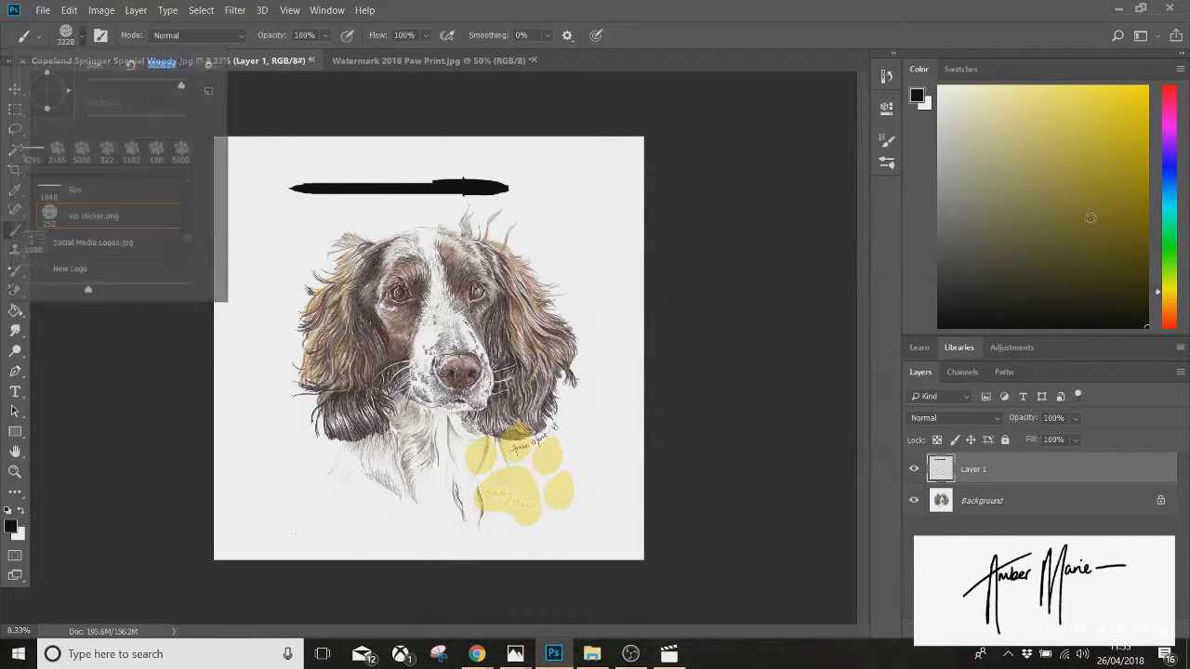
{"action": "left_click", "coordinate": [1048, 152]}
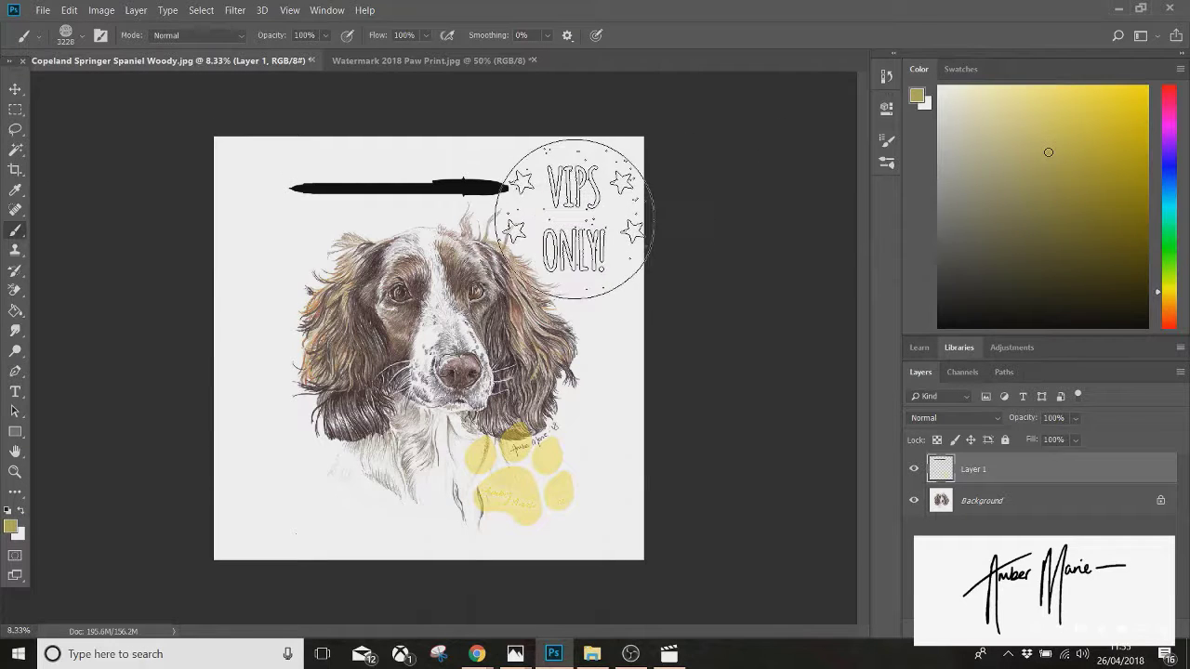
{"action": "left_click", "coordinate": [571, 216]}
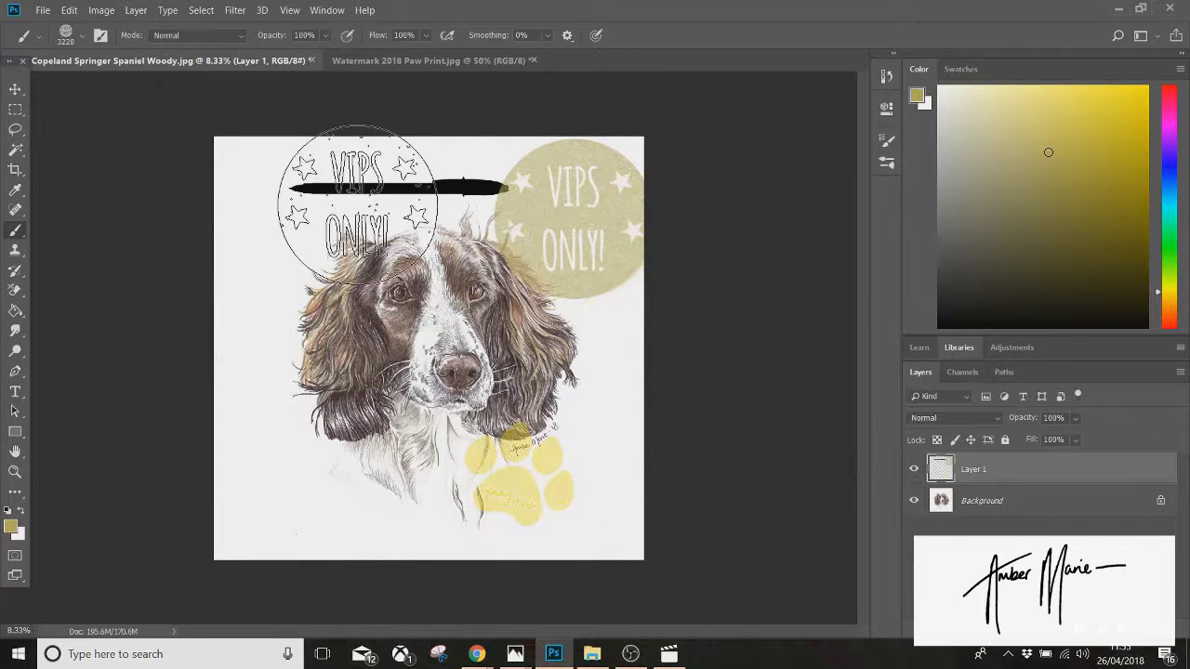
{"action": "left_click", "coordinate": [357, 206]}
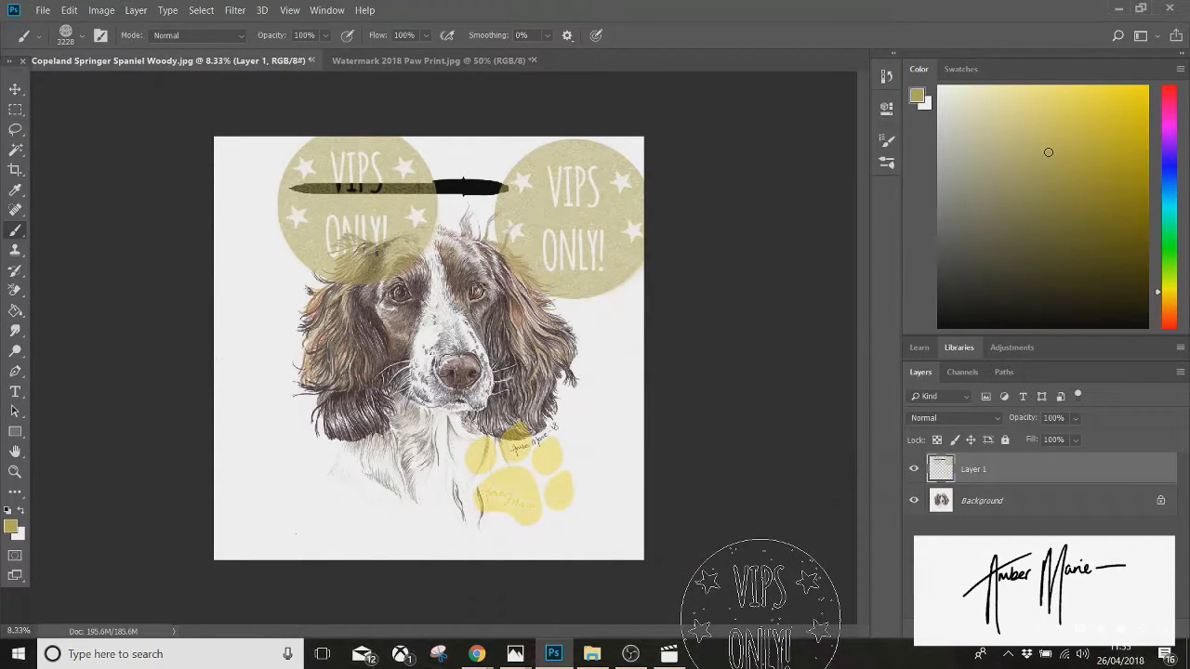
Step: Select the Social Media Logos.jpg brush, enlarge it to 5000 px and reset the foreground colour to black
{"action": "left_click", "coordinate": [82, 36]}
{"action": "left_click", "coordinate": [86, 241]}
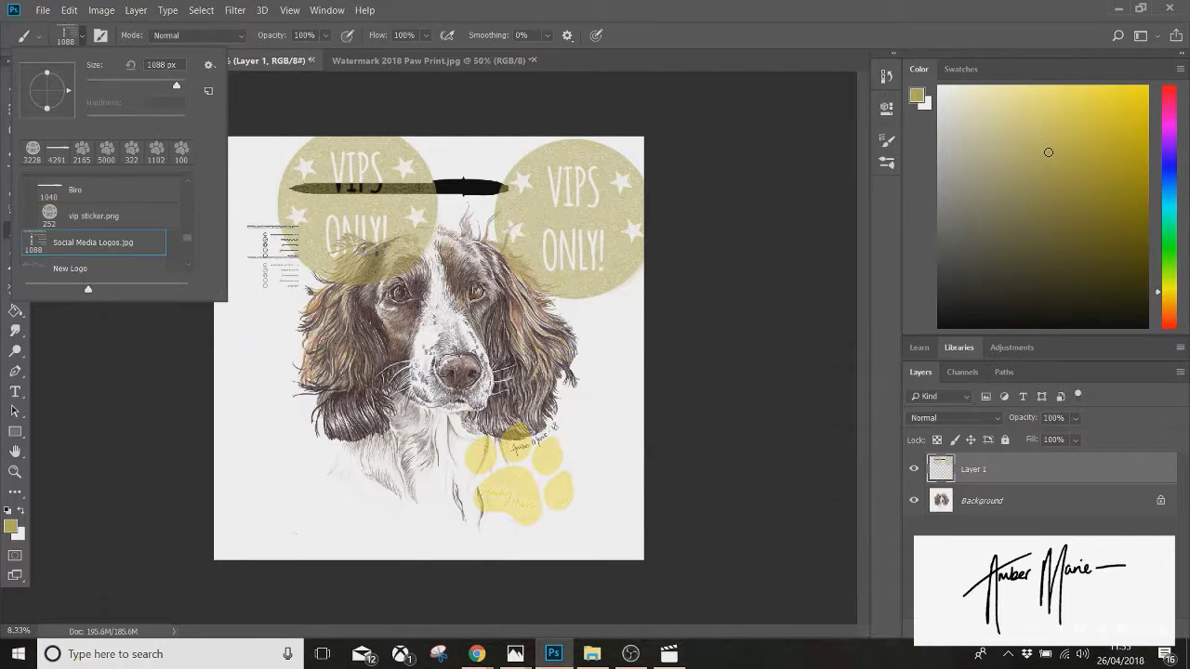
{"action": "left_click_drag", "start_coordinate": [178, 85], "coordinate": [184, 86]}
{"action": "key", "text": "Return"}
{"action": "key", "text": "d"}
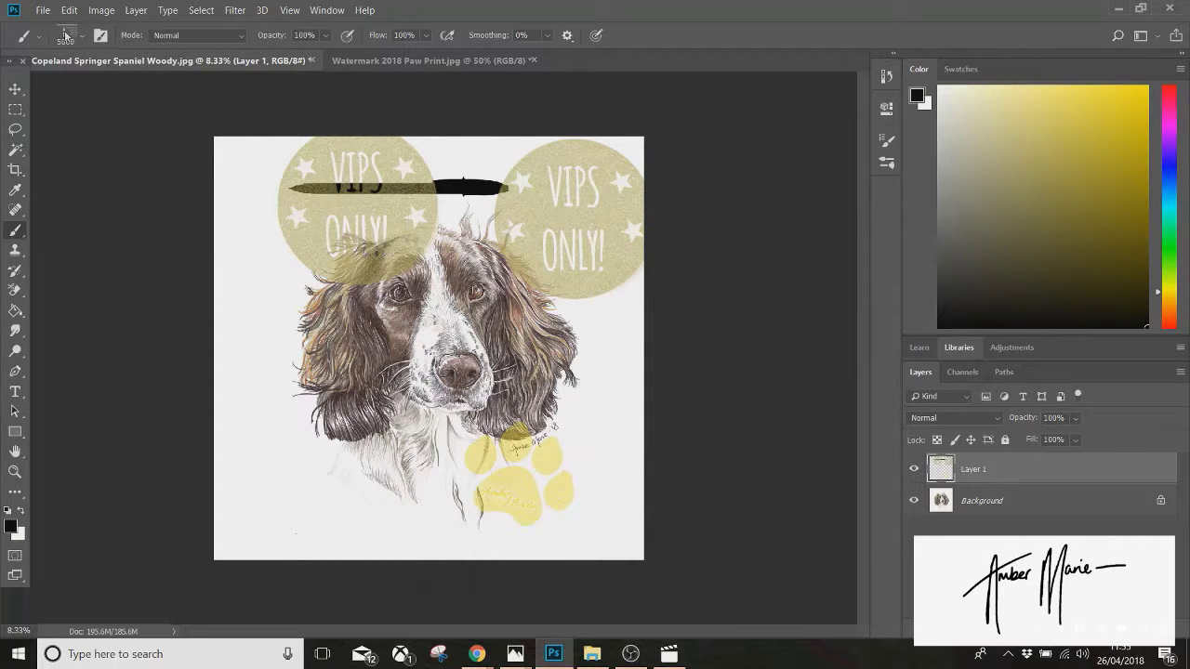
Step: Stamp the New Logo brush in black at 5000 px across the bottom of the portrait
{"action": "left_click", "coordinate": [83, 38]}
{"action": "left_click", "coordinate": [82, 268]}
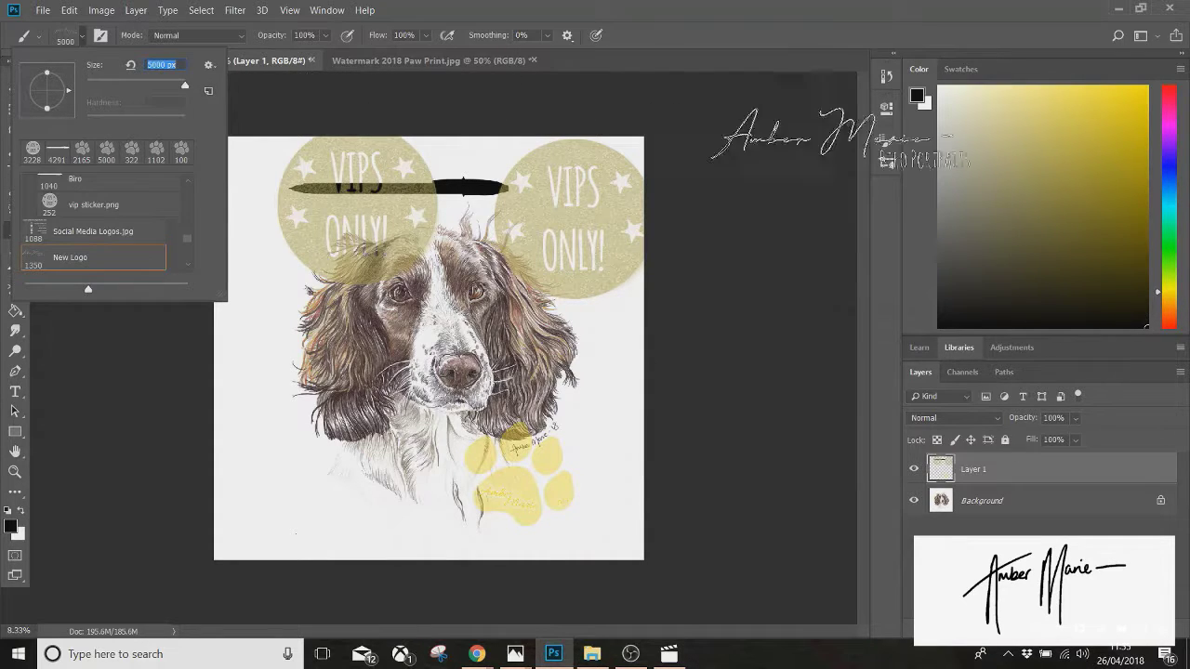
{"action": "key", "text": "Escape"}
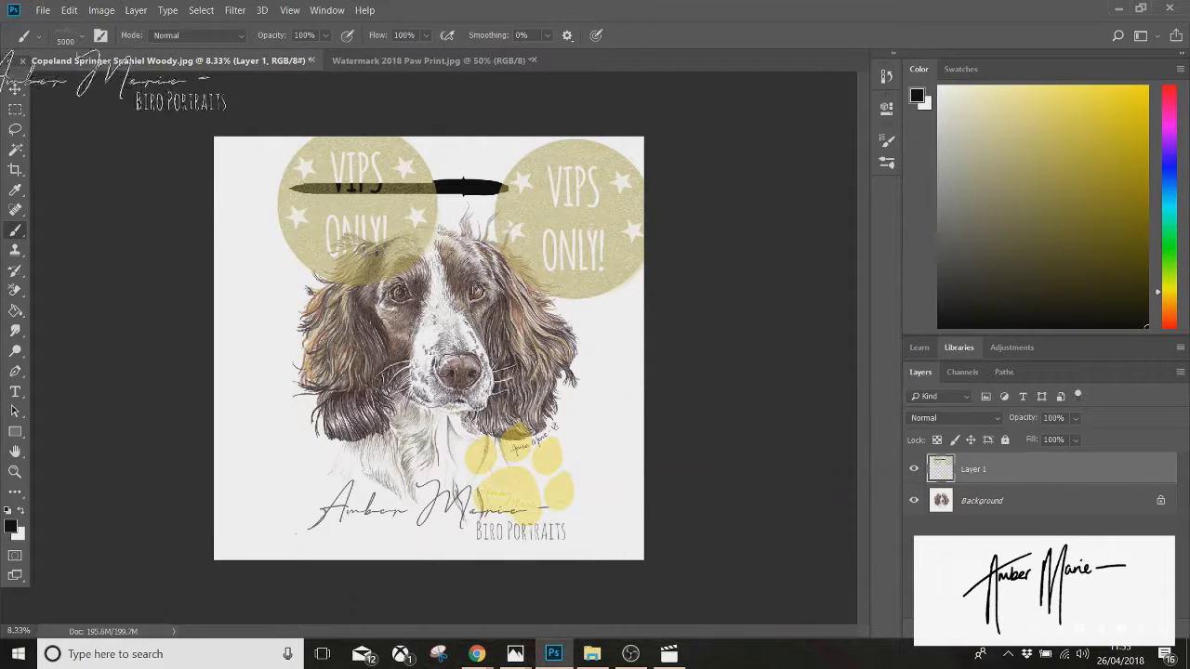
Step: Stamp the Signature.jpg brush in black at 5000 px over the lower left of the portrait
{"action": "left_click", "coordinate": [82, 35]}
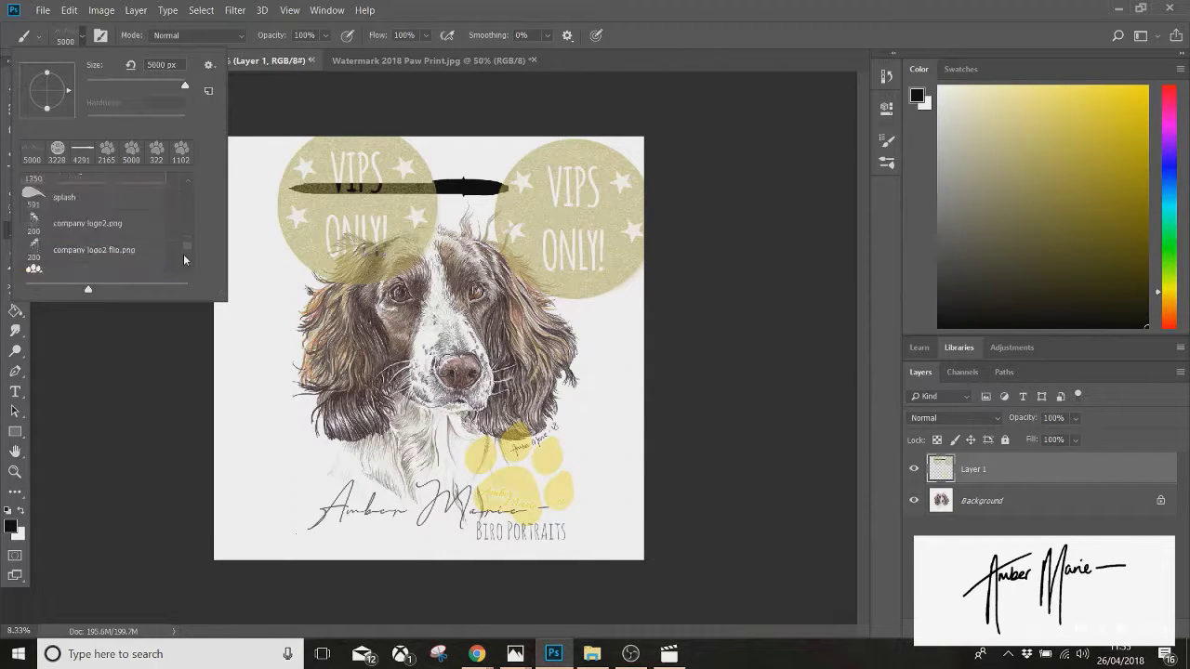
{"action": "left_click_drag", "start_coordinate": [185, 245], "coordinate": [184, 210]}
{"action": "left_click", "coordinate": [93, 244]}
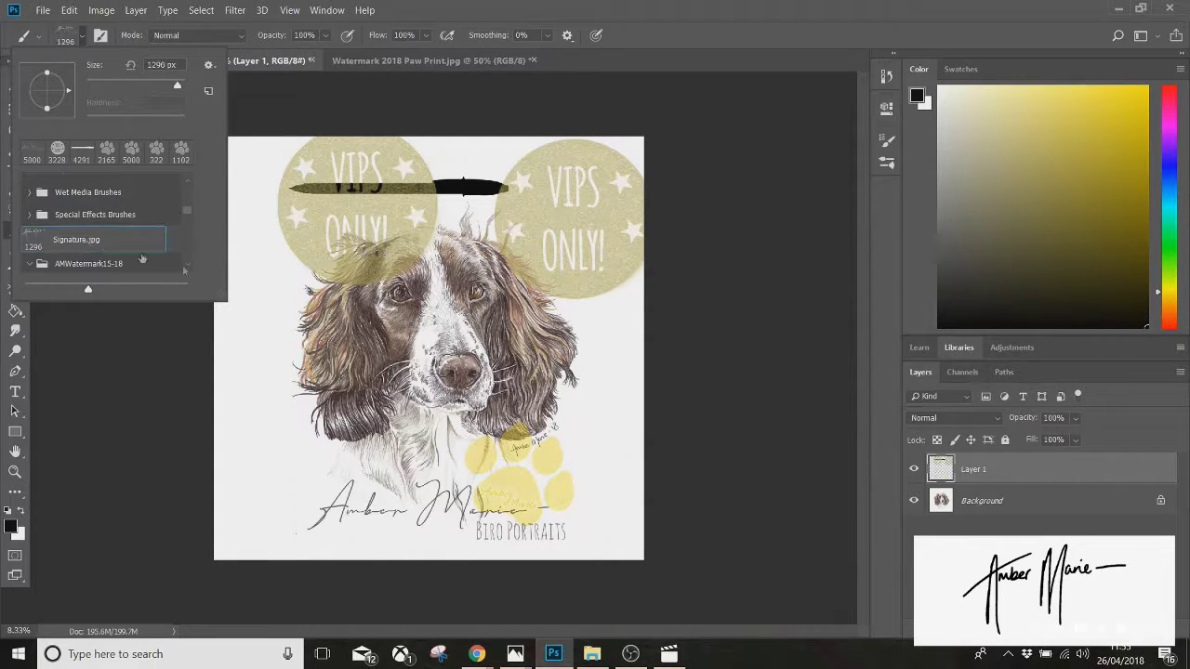
{"action": "left_click_drag", "start_coordinate": [179, 85], "coordinate": [185, 85]}
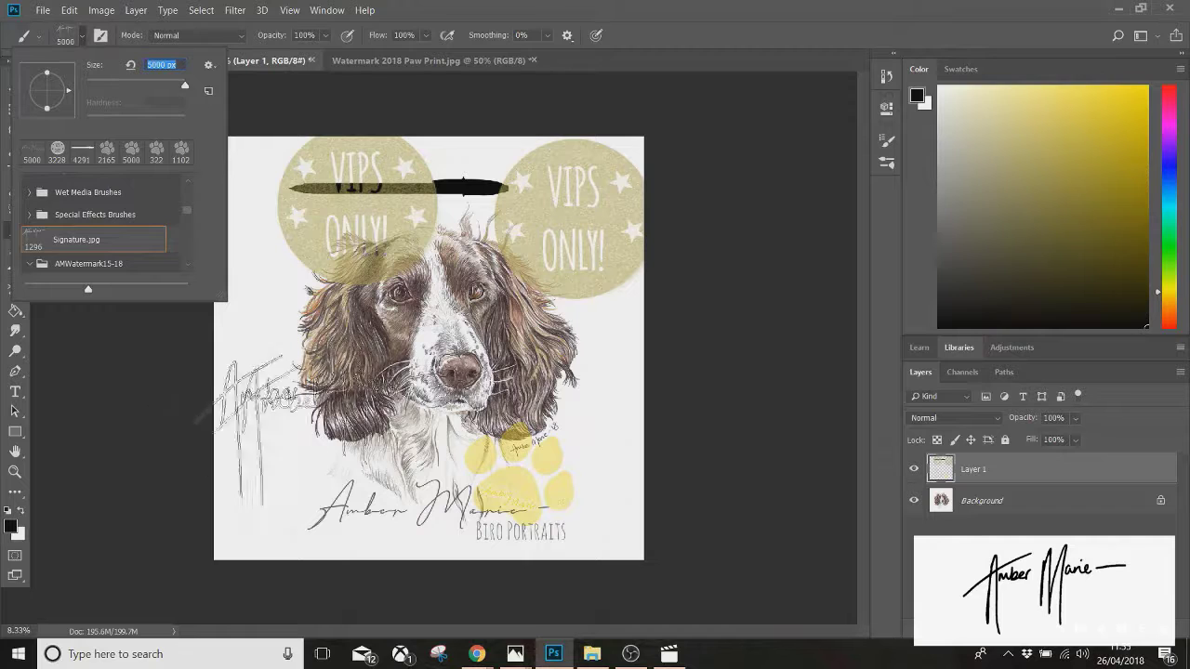
{"action": "left_click", "coordinate": [340, 469]}
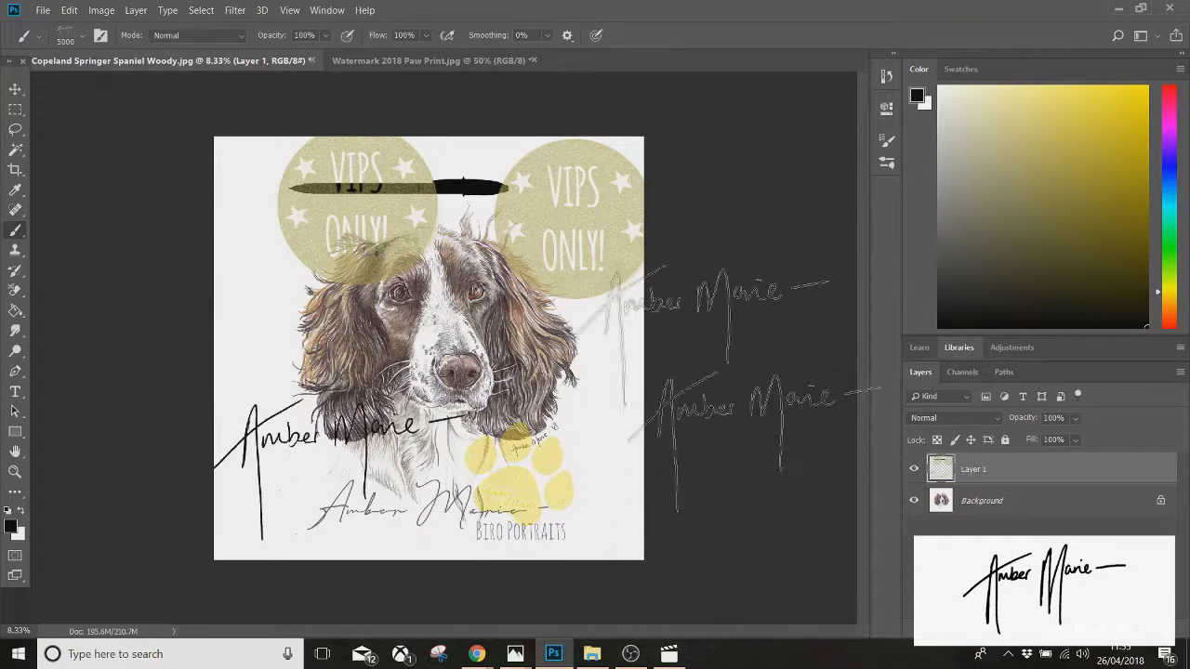
Step: Close the Watermark 2018 Paw Print.jpg document without saving its changes
{"action": "left_click", "coordinate": [409, 61]}
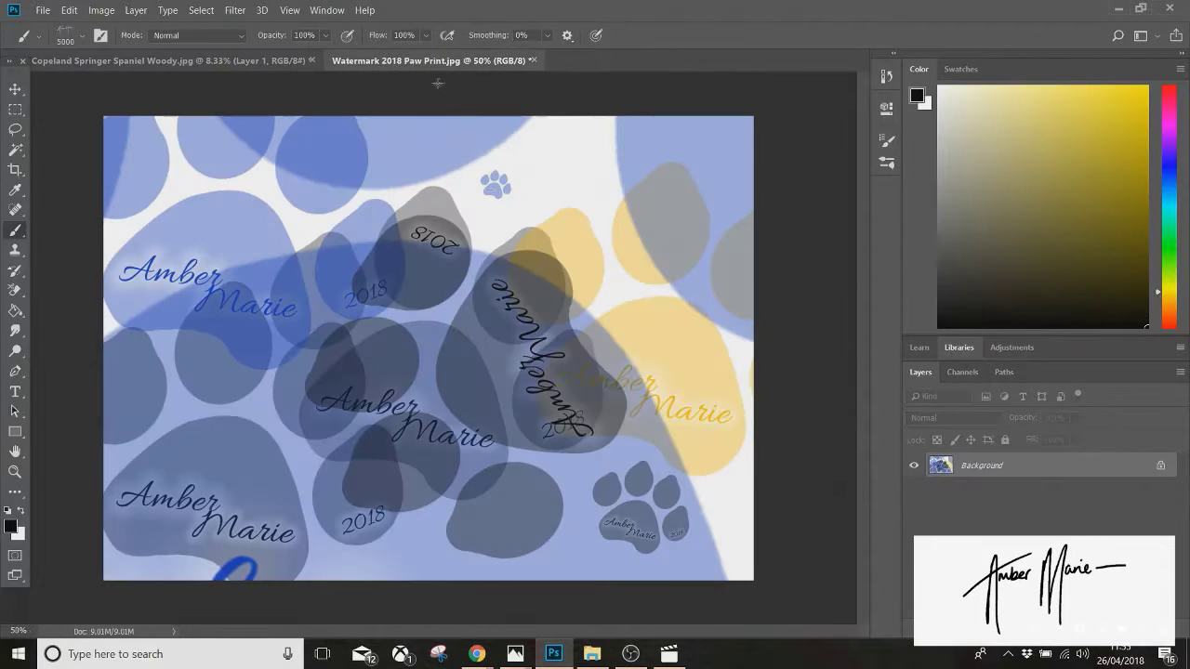
{"action": "left_click", "coordinate": [533, 60]}
{"action": "left_click", "coordinate": [611, 256]}
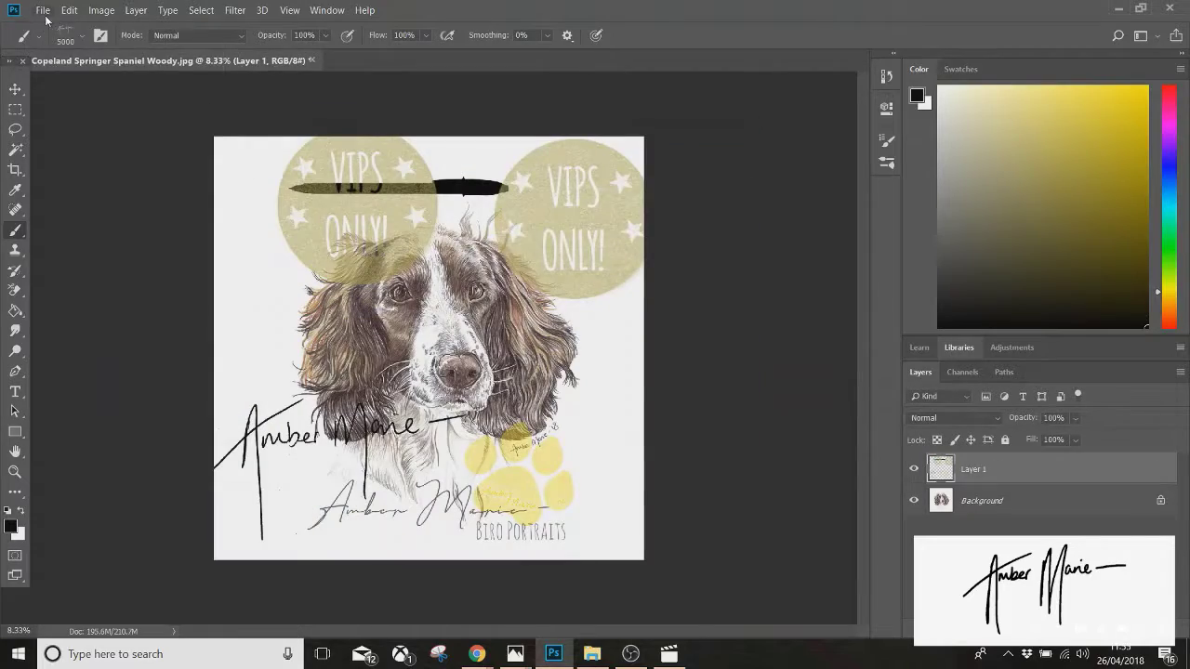
Step: Open Santa Hat.png and define it as a brush preset named Santa Hat.png
{"action": "left_click", "coordinate": [43, 10]}
{"action": "left_click", "coordinate": [56, 37]}
{"action": "double_click", "coordinate": [179, 111]}
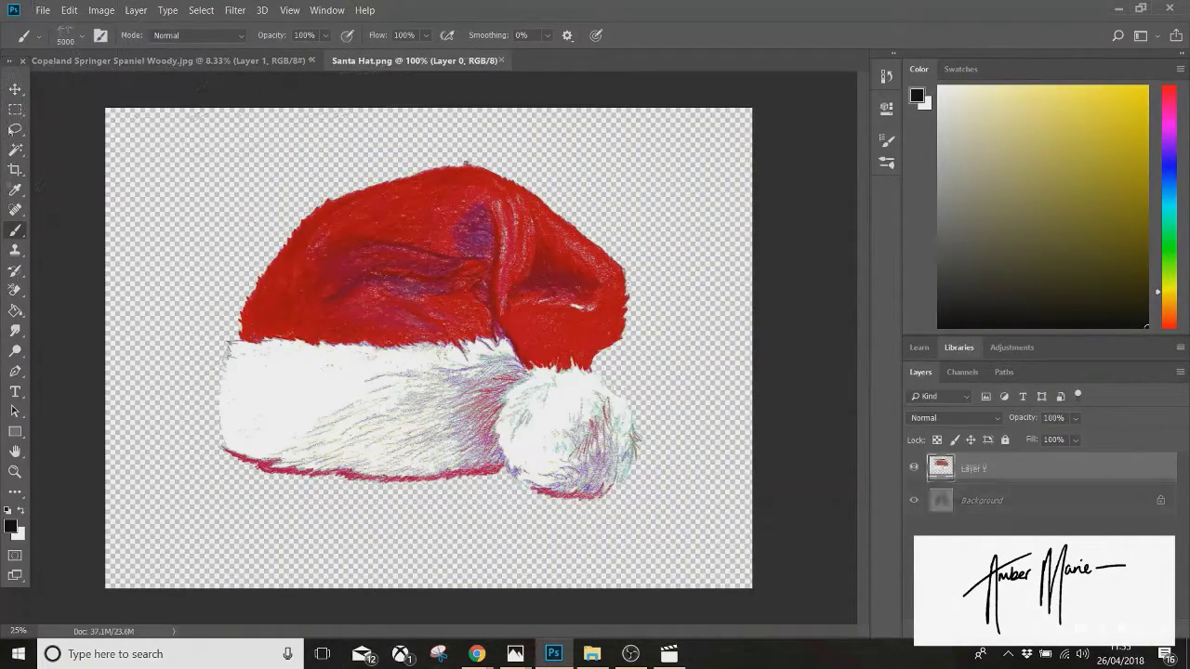
{"action": "left_click", "coordinate": [69, 10]}
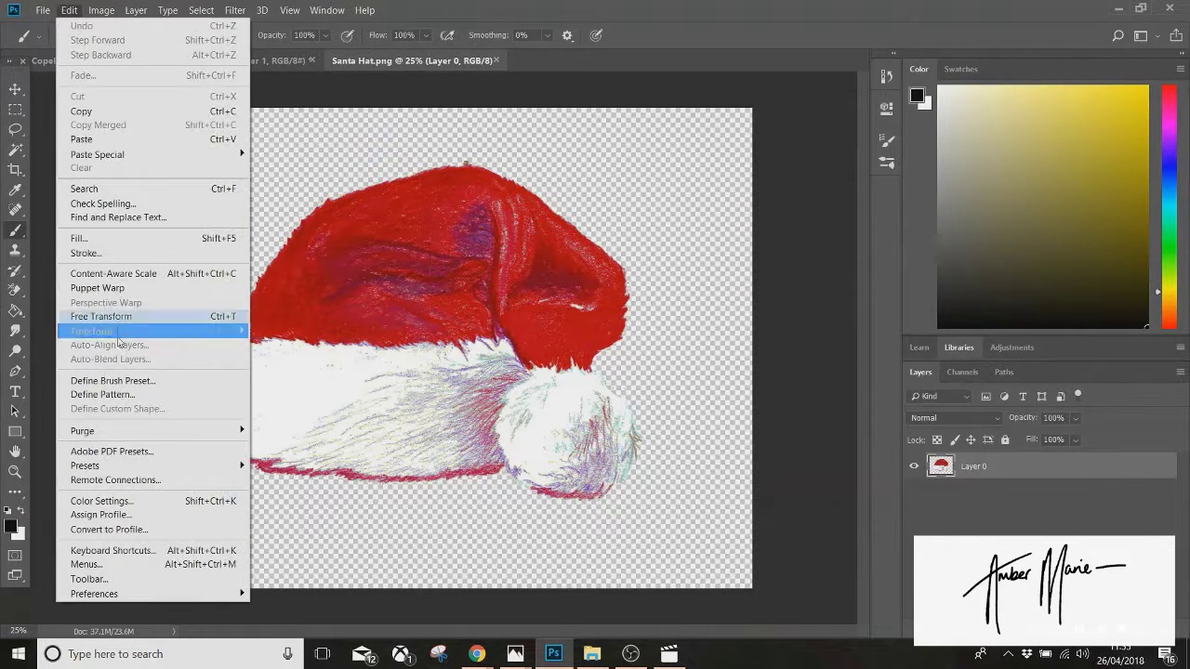
{"action": "left_click", "coordinate": [121, 379]}
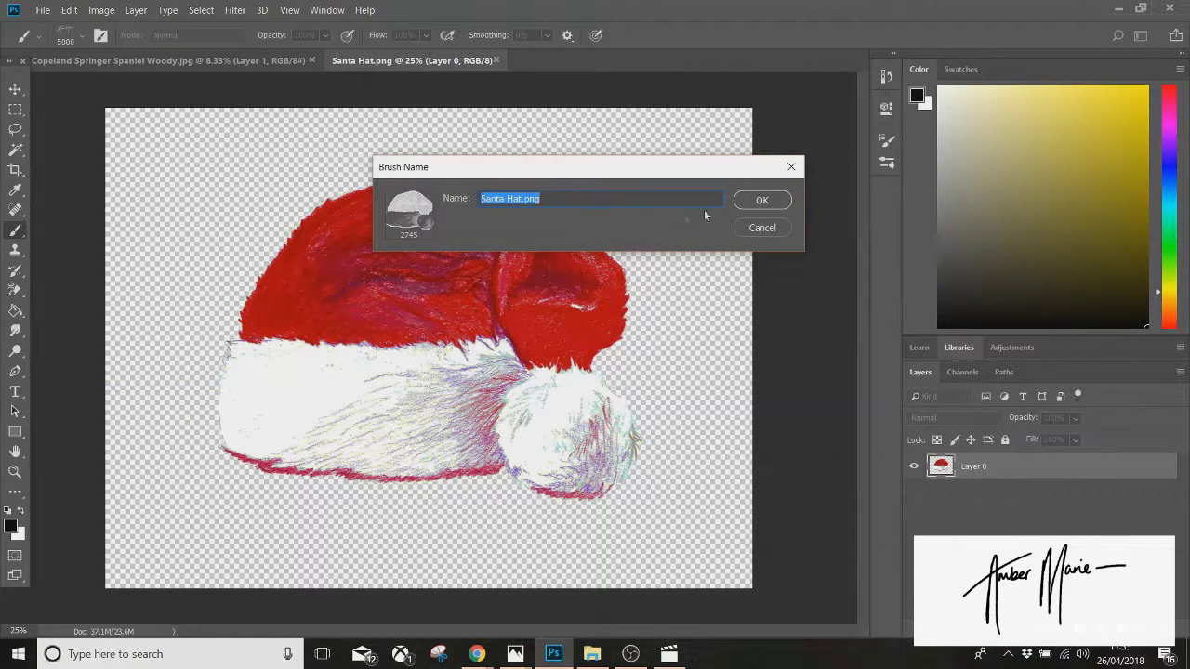
{"action": "left_click", "coordinate": [760, 203]}
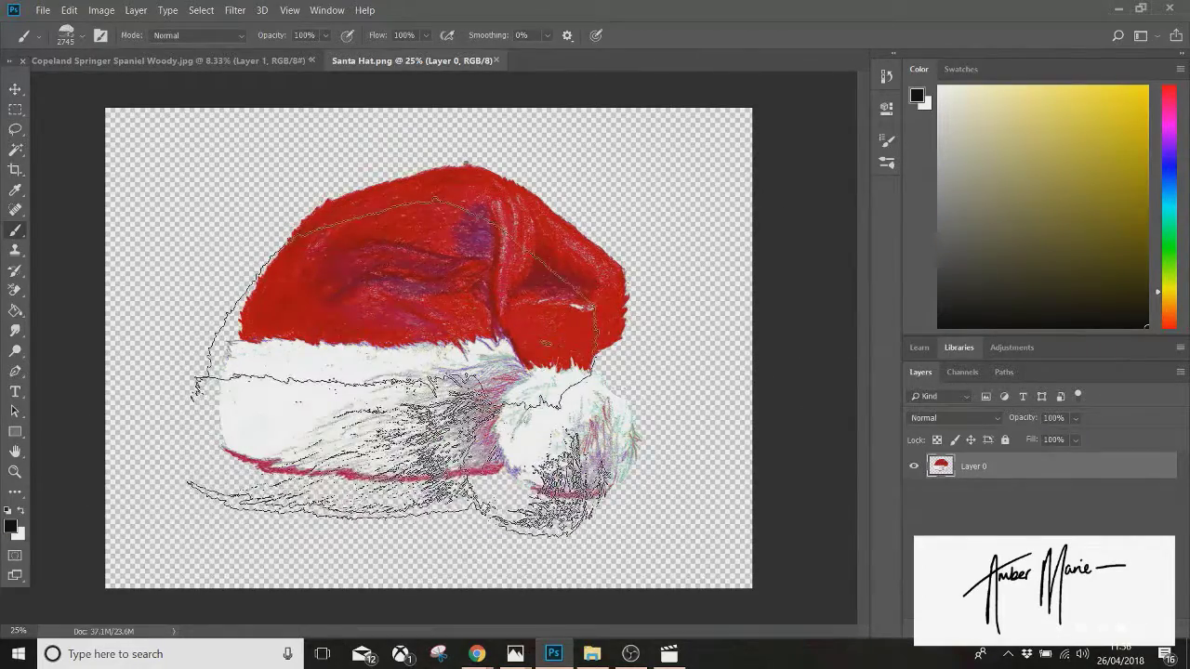
Step: Try the Santa hat brush at 2745 px on the hat image and on top of the dog's head in the portrait
{"action": "left_click", "coordinate": [415, 390]}
{"action": "left_click", "coordinate": [197, 58]}
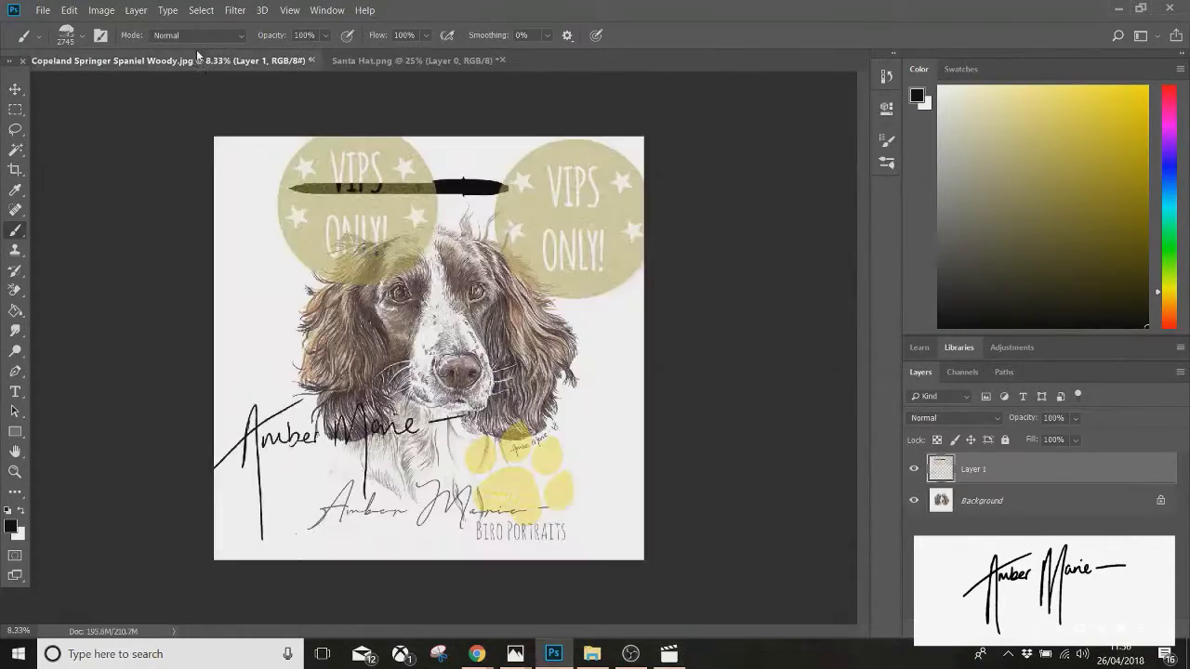
{"action": "left_click", "coordinate": [441, 215]}
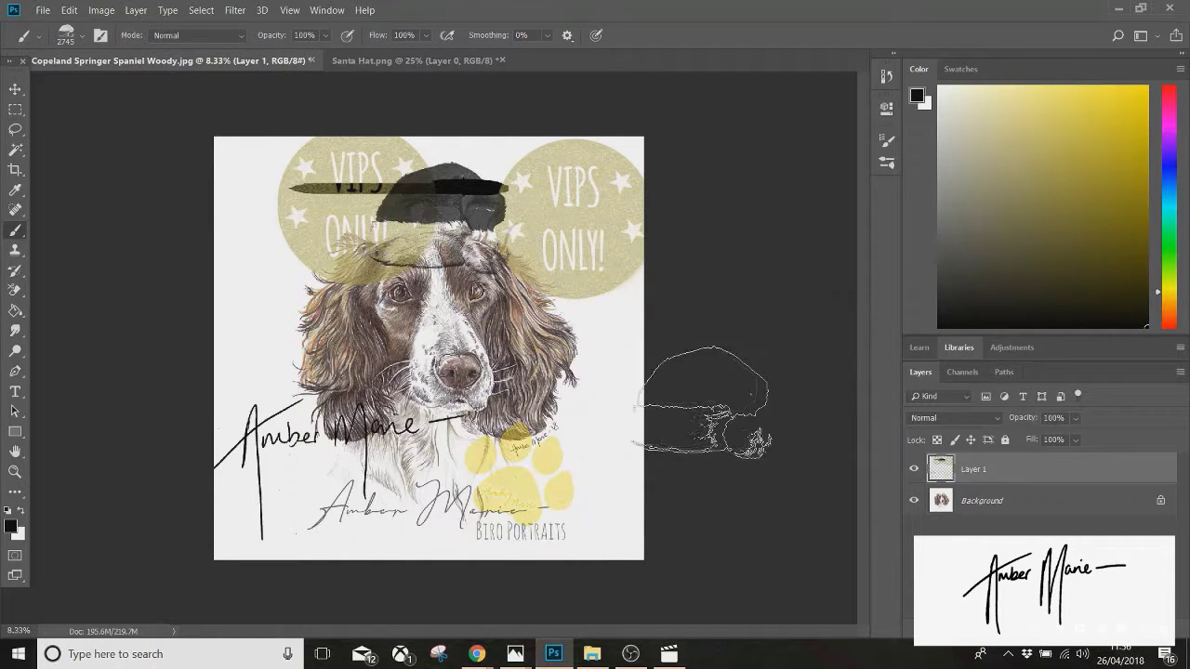
Step: Stamp three faint Santa hats around the dog at 9% brush opacity, and delete Layer 1 with all its test stamps
{"action": "left_click", "coordinate": [325, 35]}
{"action": "left_click_drag", "start_coordinate": [343, 53], "coordinate": [276, 53]}
{"action": "left_click", "coordinate": [274, 294]}
{"action": "left_click", "coordinate": [609, 460]}
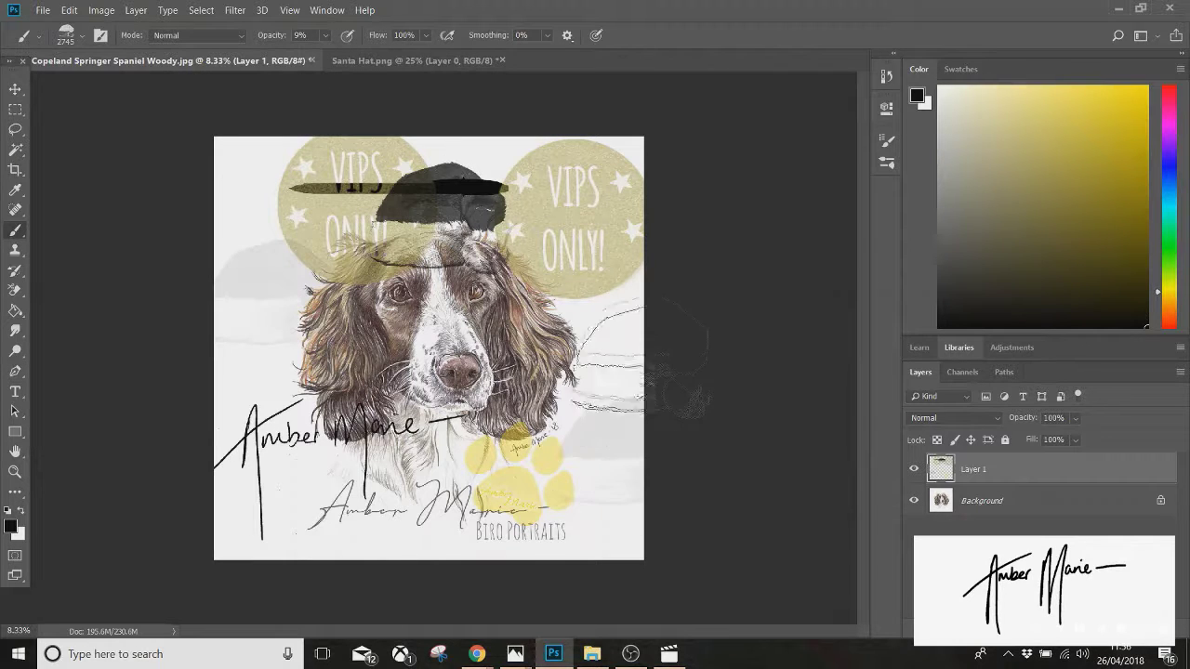
{"action": "left_click", "coordinate": [609, 335]}
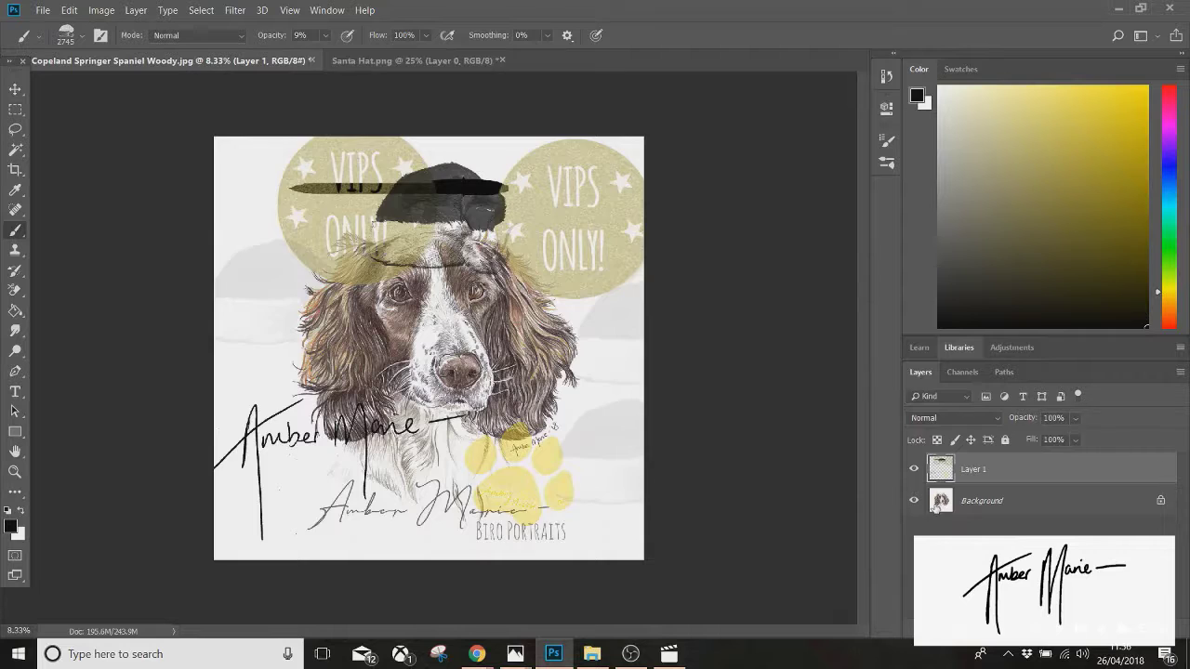
{"action": "key", "text": "Delete"}
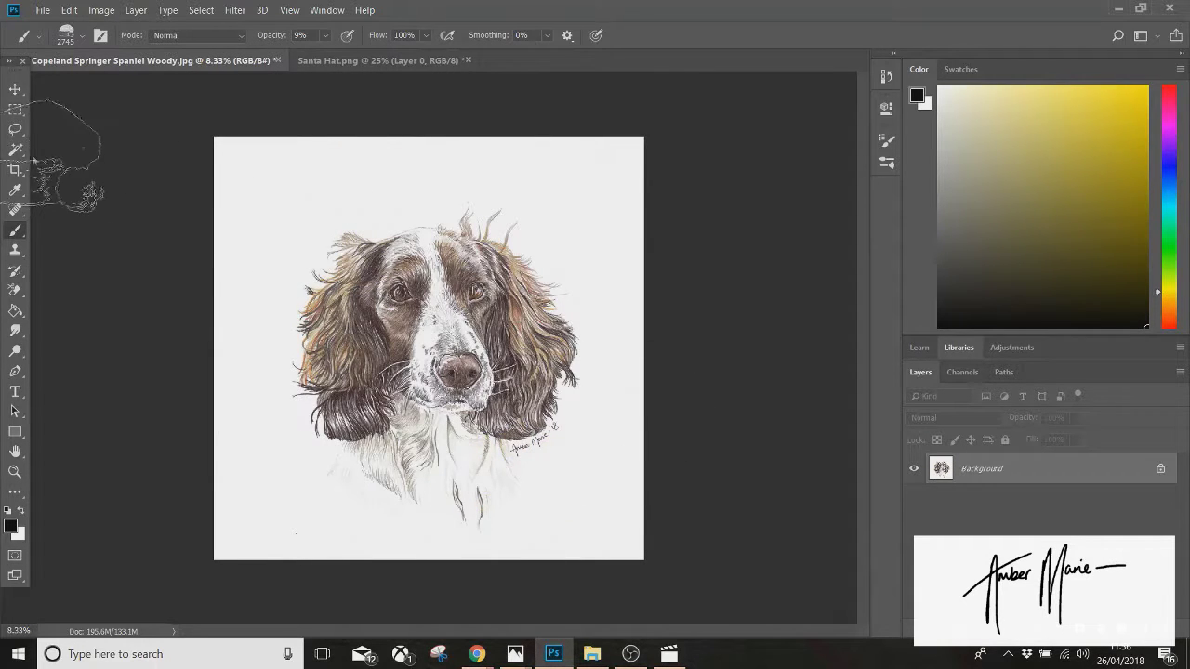
Step: Stamp the AM2018 paw brush at 2520 px in faint black over the dog's lower chest beside the signature
{"action": "left_click", "coordinate": [81, 39]}
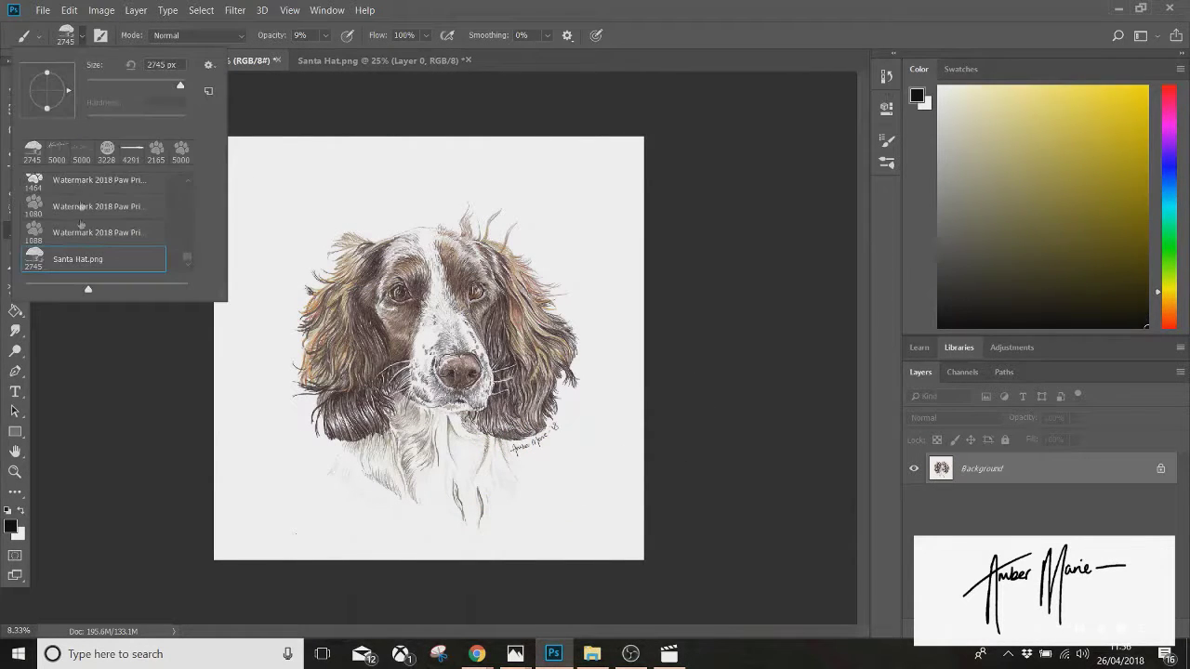
{"action": "left_click", "coordinate": [124, 237]}
{"action": "scroll", "coordinate": [185, 226], "scroll_direction": "up", "scroll_amount": 5}
{"action": "scroll", "coordinate": [188, 211], "scroll_direction": "down", "scroll_amount": 5}
{"action": "left_click", "coordinate": [93, 237]}
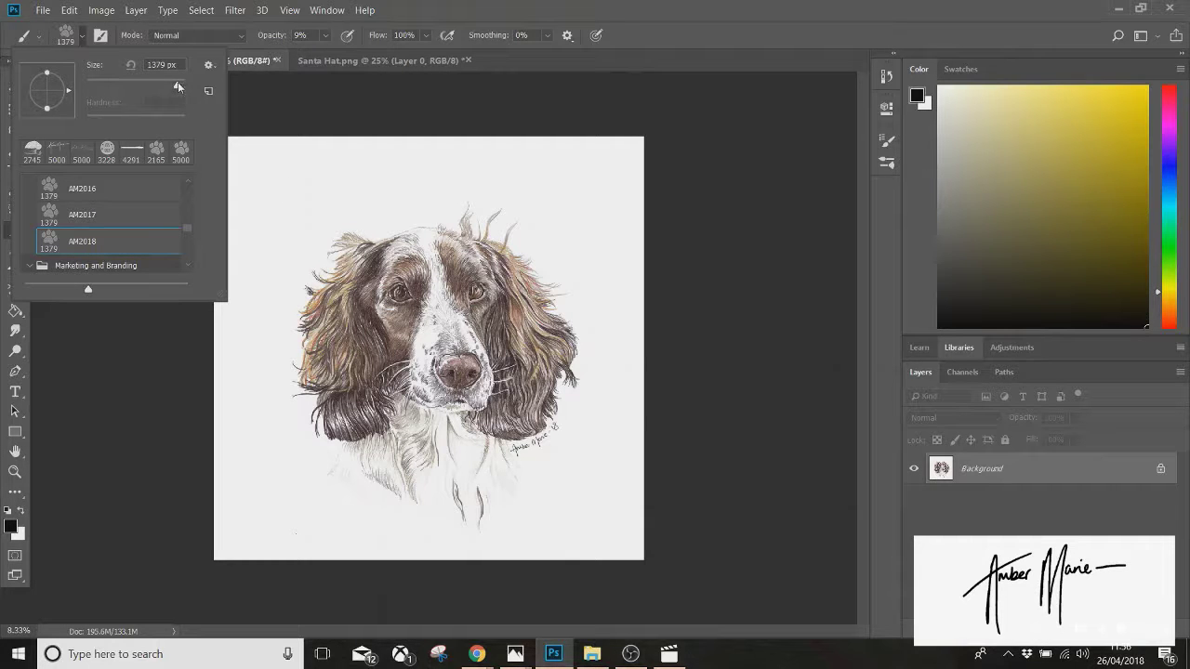
{"action": "type", "text": "2520"}
{"action": "key", "text": "Return"}
{"action": "left_click", "coordinate": [507, 465]}
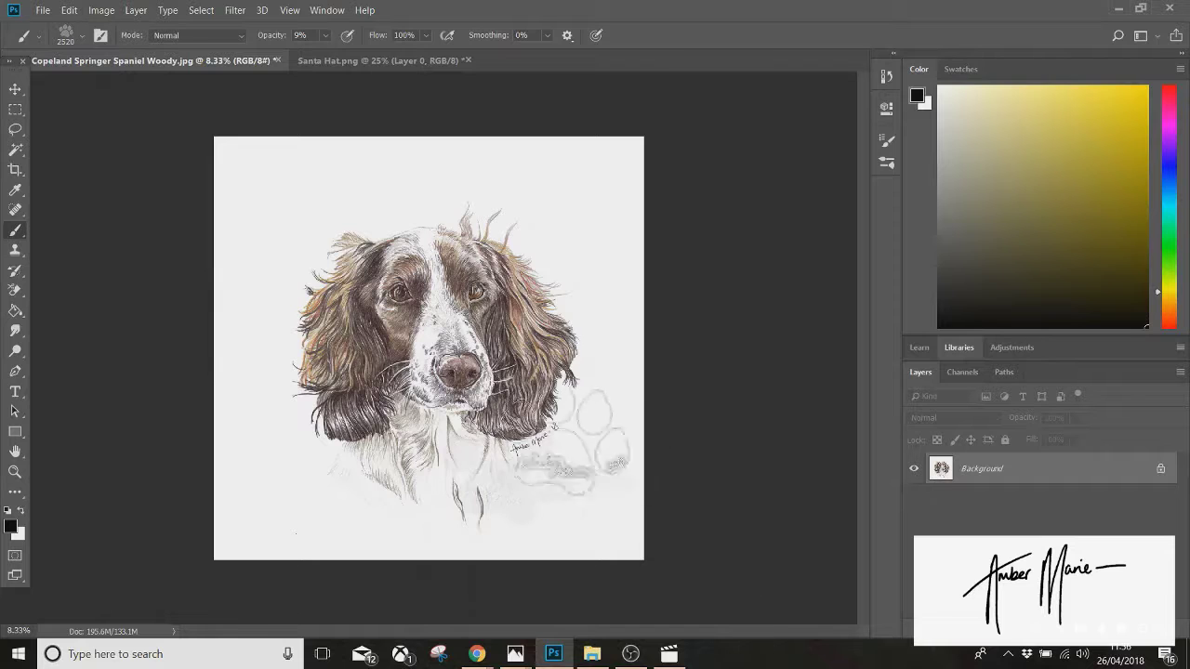
Step: Examine the faint paw watermark near the signature up close, and return to the view of the whole portrait
{"action": "left_click", "coordinate": [14, 471]}
{"action": "left_click", "coordinate": [72, 35]}
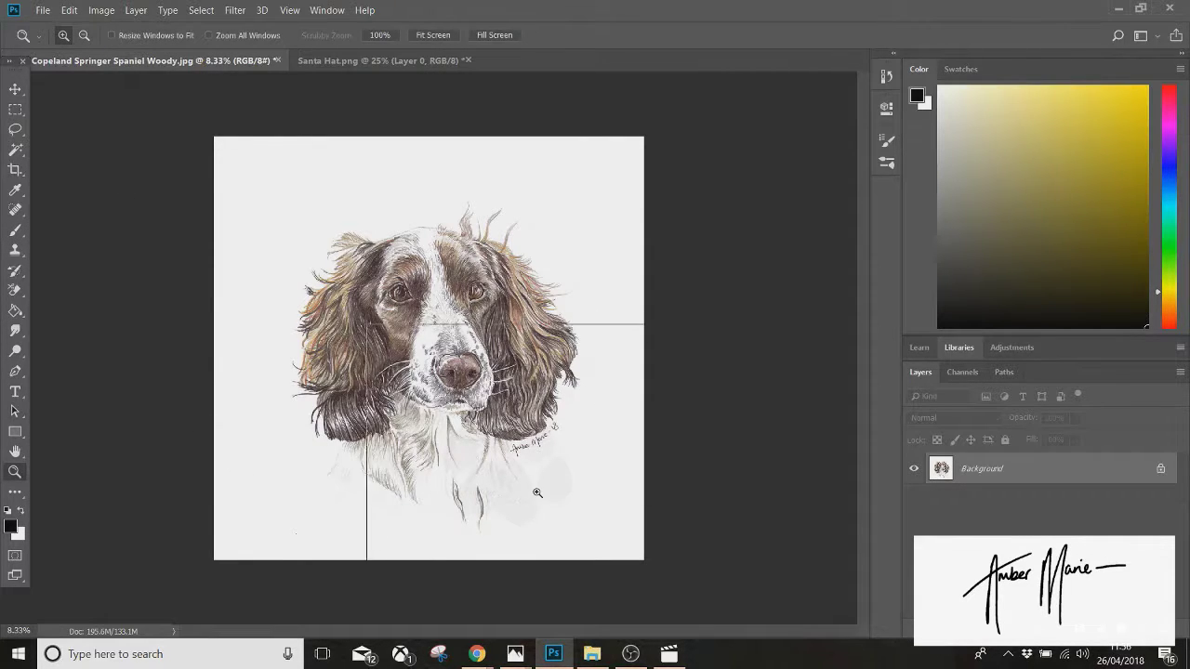
{"action": "left_click", "coordinate": [435, 431]}
{"action": "left_click", "coordinate": [493, 474]}
{"action": "left_click", "coordinate": [763, 582]}
{"action": "left_click_drag", "start_coordinate": [869, 455], "coordinate": [872, 475]}
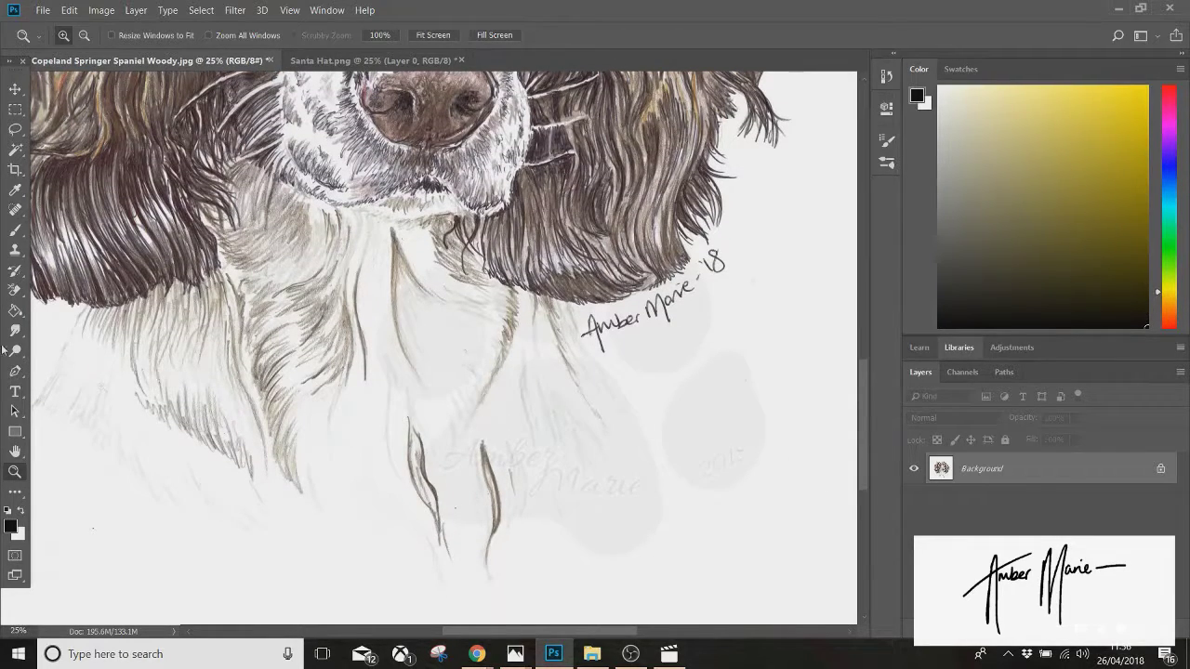
{"action": "left_click", "coordinate": [84, 35]}
{"action": "left_click", "coordinate": [474, 298]}
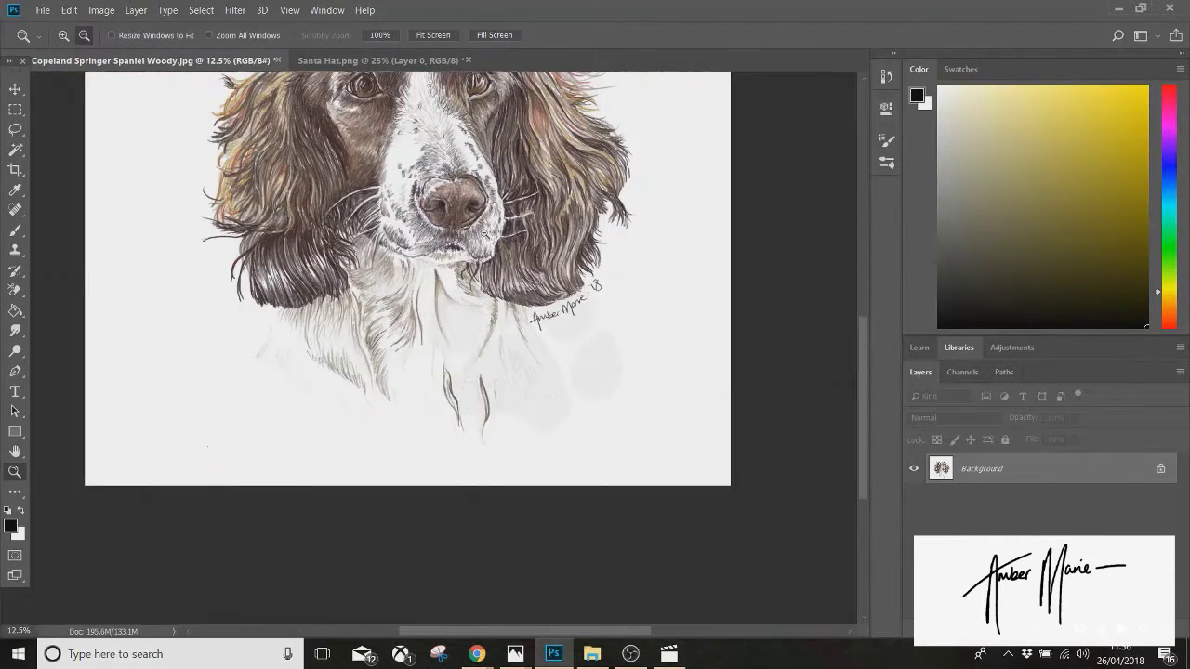
{"action": "left_click", "coordinate": [844, 418]}
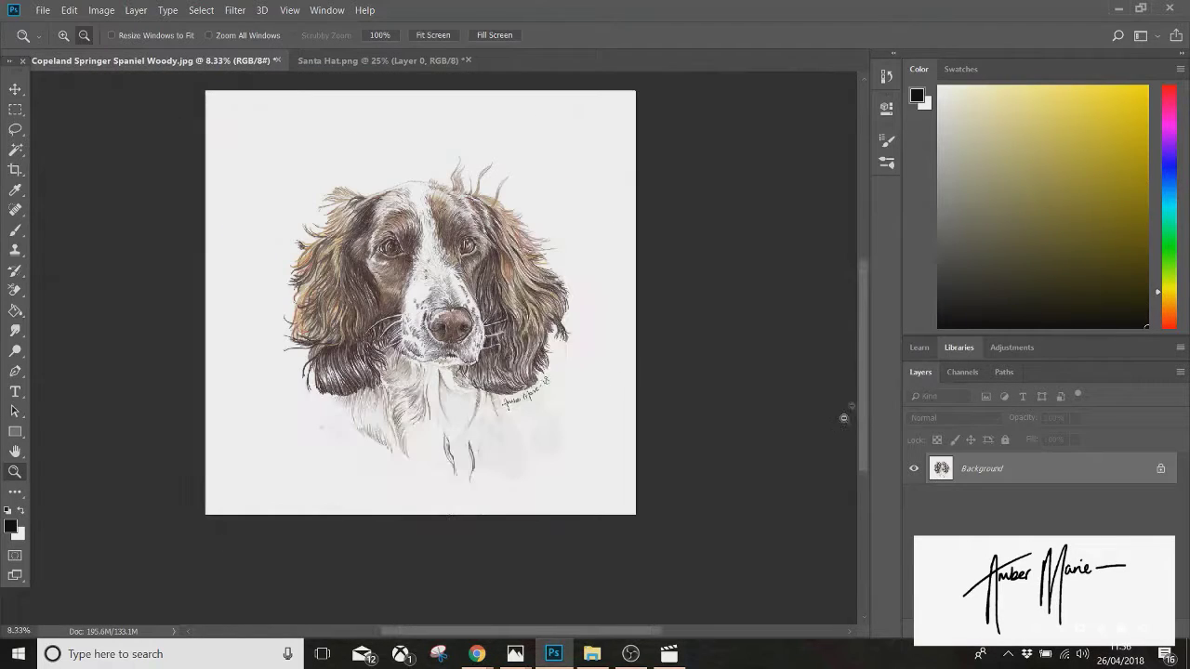
{"action": "left_click_drag", "start_coordinate": [862, 388], "coordinate": [862, 373]}
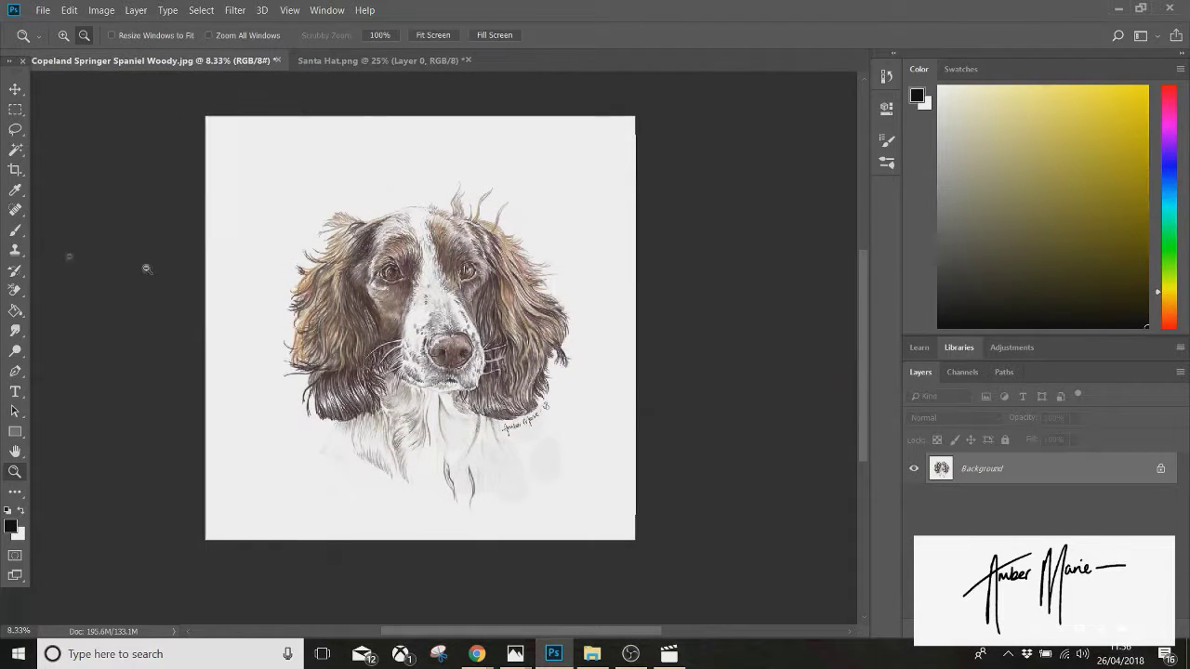
{"action": "left_click", "coordinate": [15, 110]}
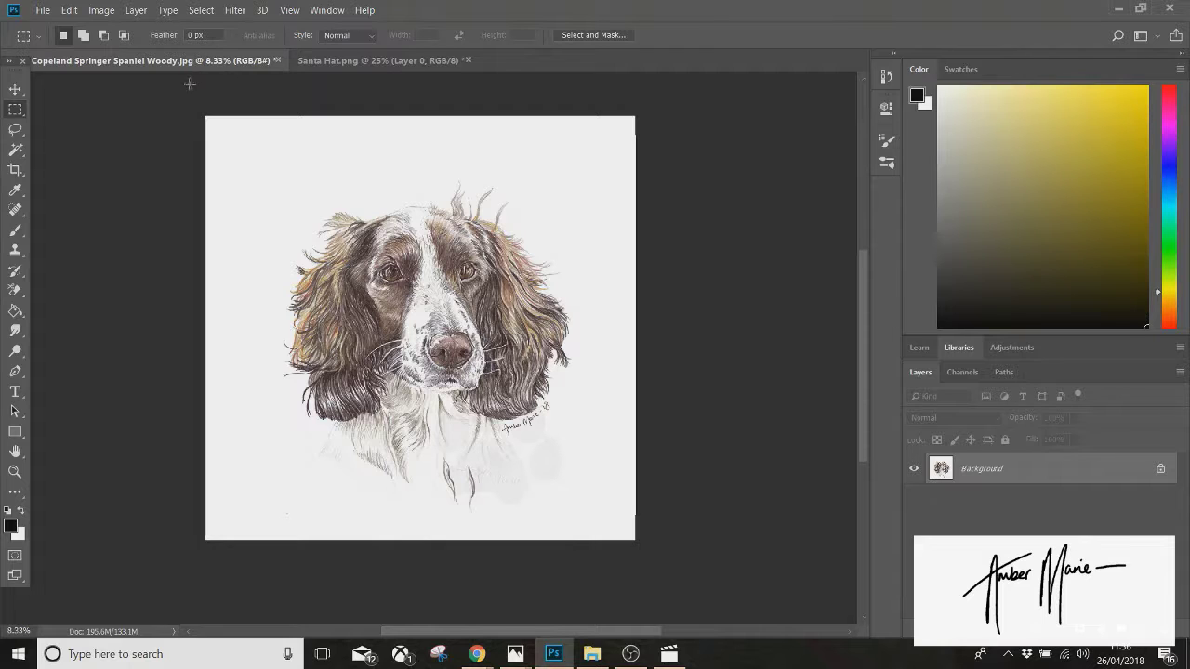
{"action": "left_click", "coordinate": [16, 471]}
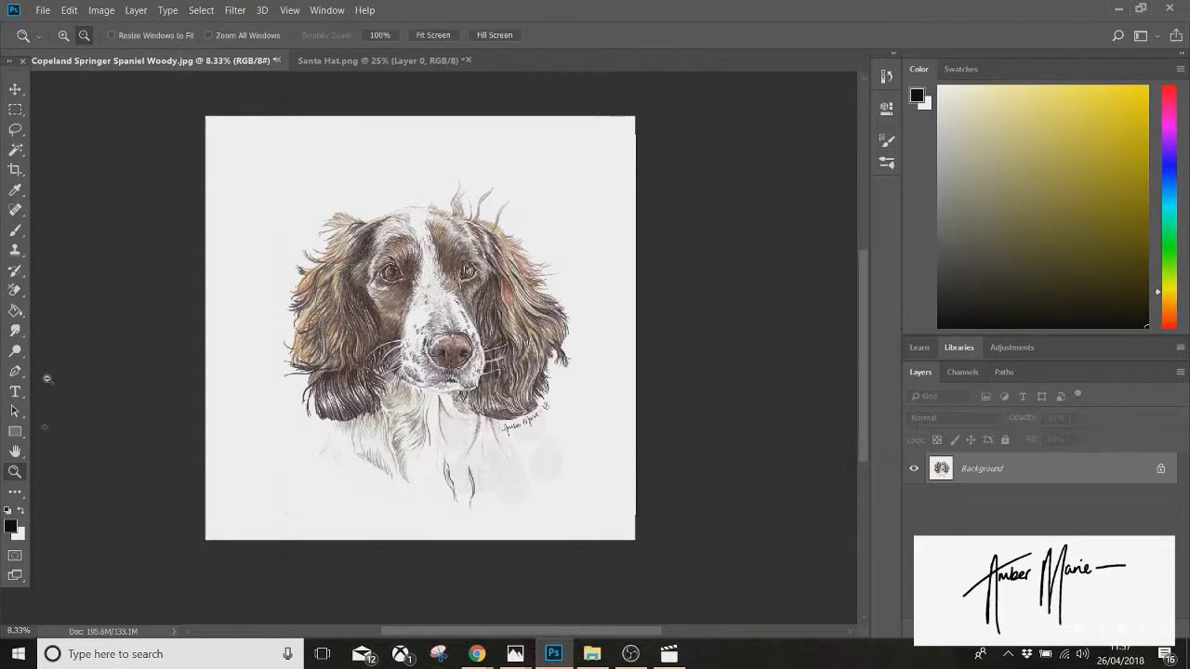
{"action": "left_click", "coordinate": [16, 108]}
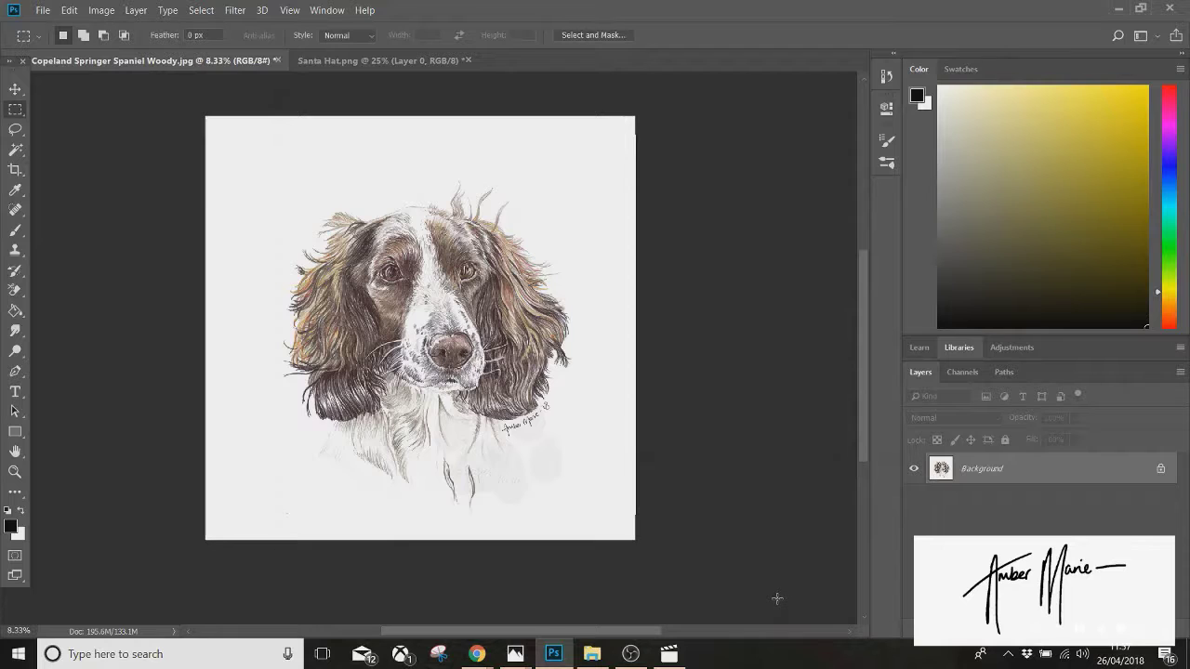
{"action": "left_click", "coordinate": [15, 170]}
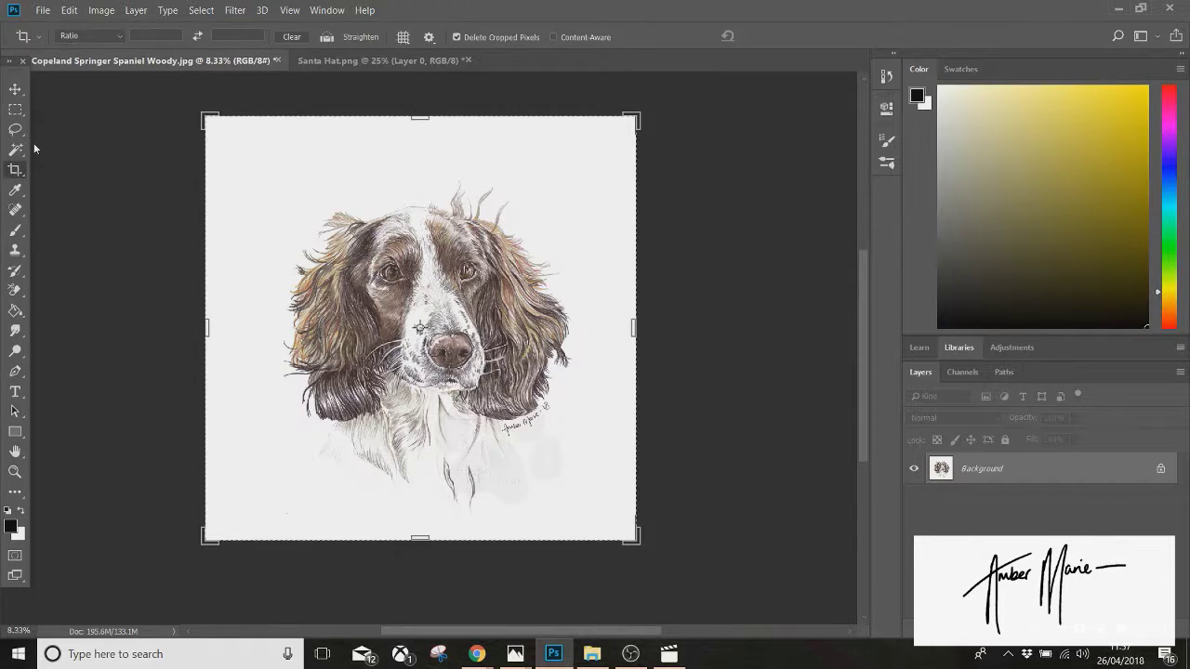
{"action": "left_click", "coordinate": [15, 109]}
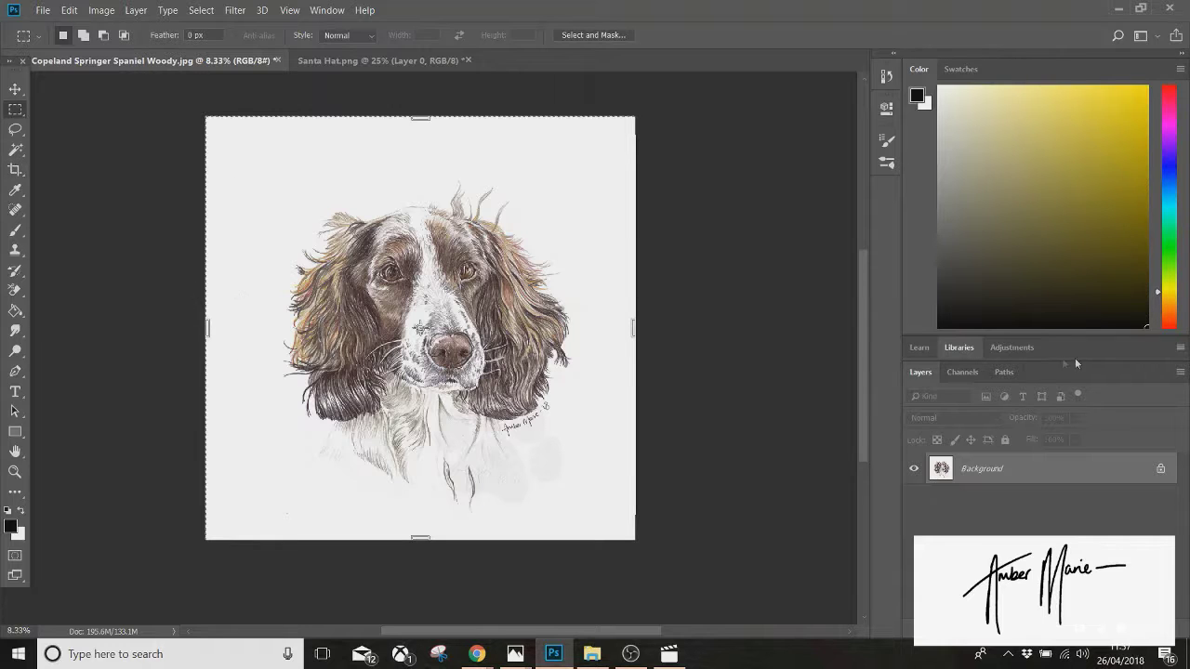
Step: Add the artist's name as 72 pt black text in the Mahoni Free Personal font across the dog portrait
{"action": "left_click", "coordinate": [15, 391]}
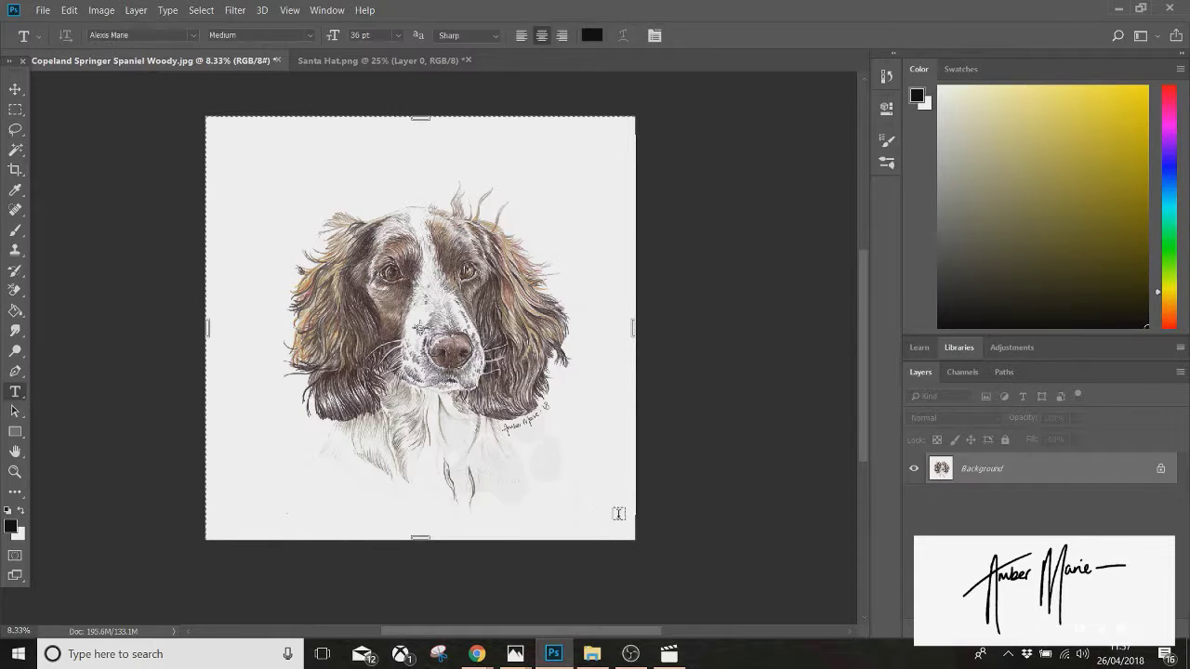
{"action": "left_click", "coordinate": [231, 332]}
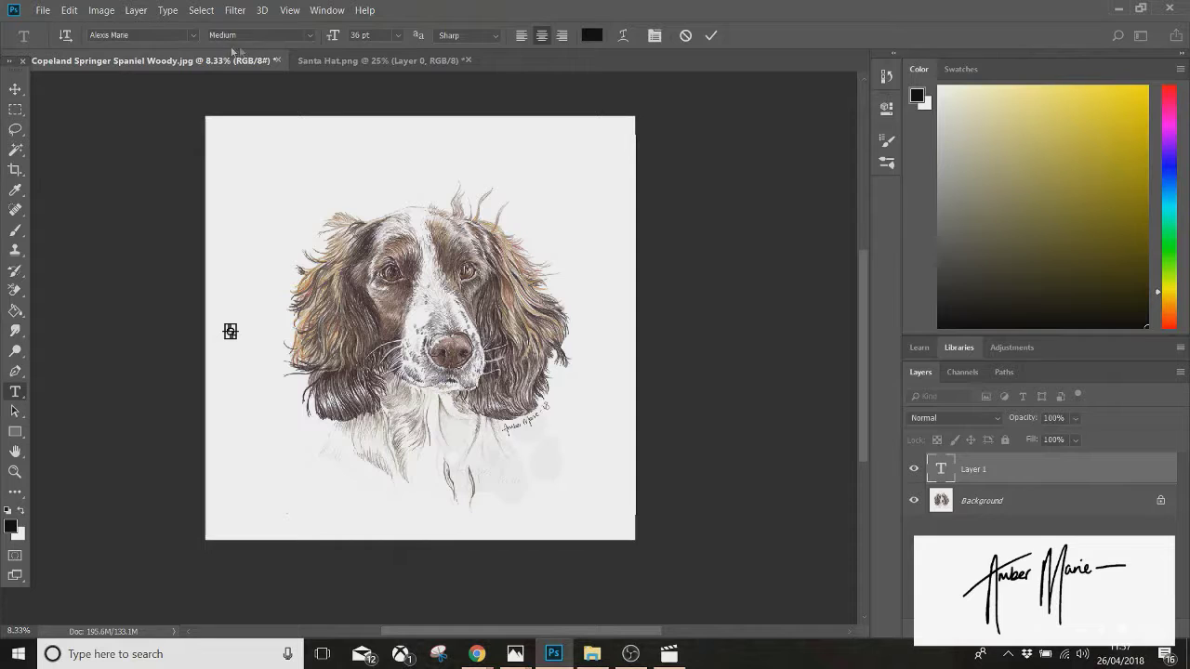
{"action": "left_click", "coordinate": [398, 35]}
{"action": "left_click", "coordinate": [373, 234]}
{"action": "left_click", "coordinate": [193, 36]}
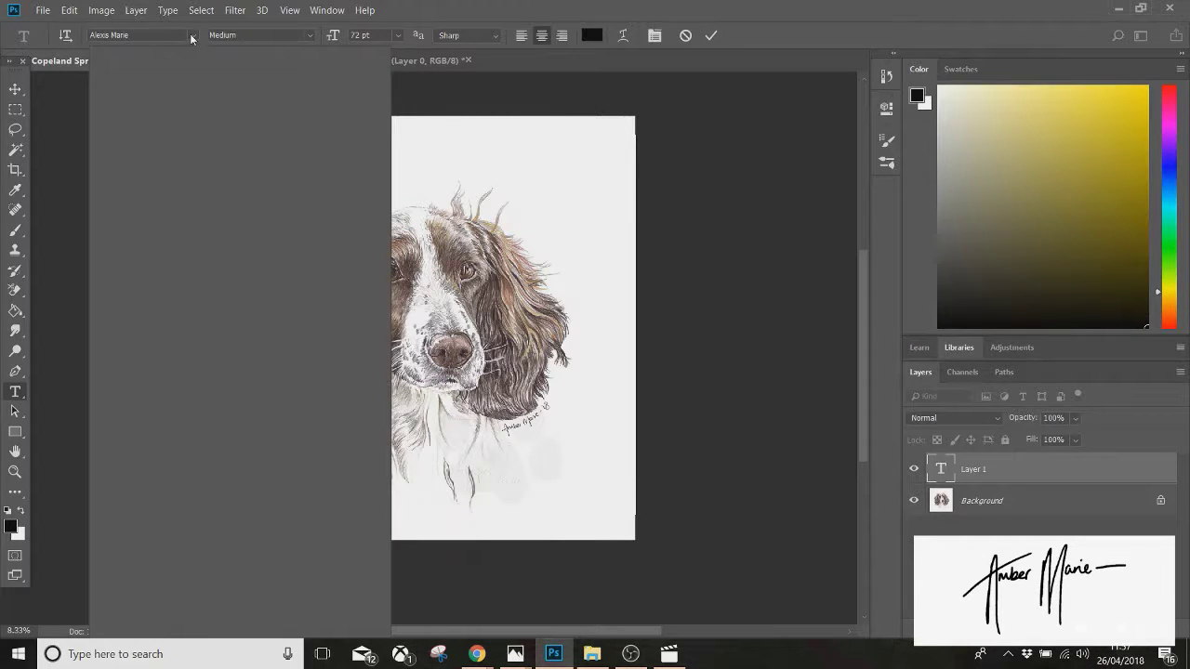
{"action": "left_click", "coordinate": [205, 222]}
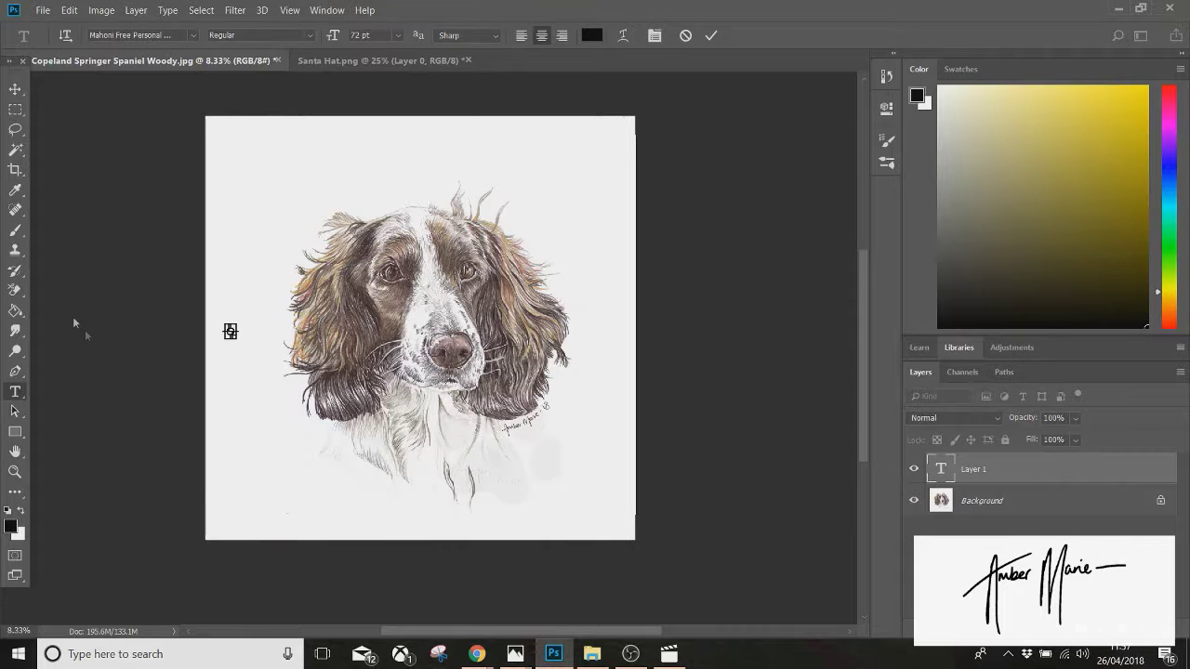
{"action": "type", "text": "Amber Marie"}
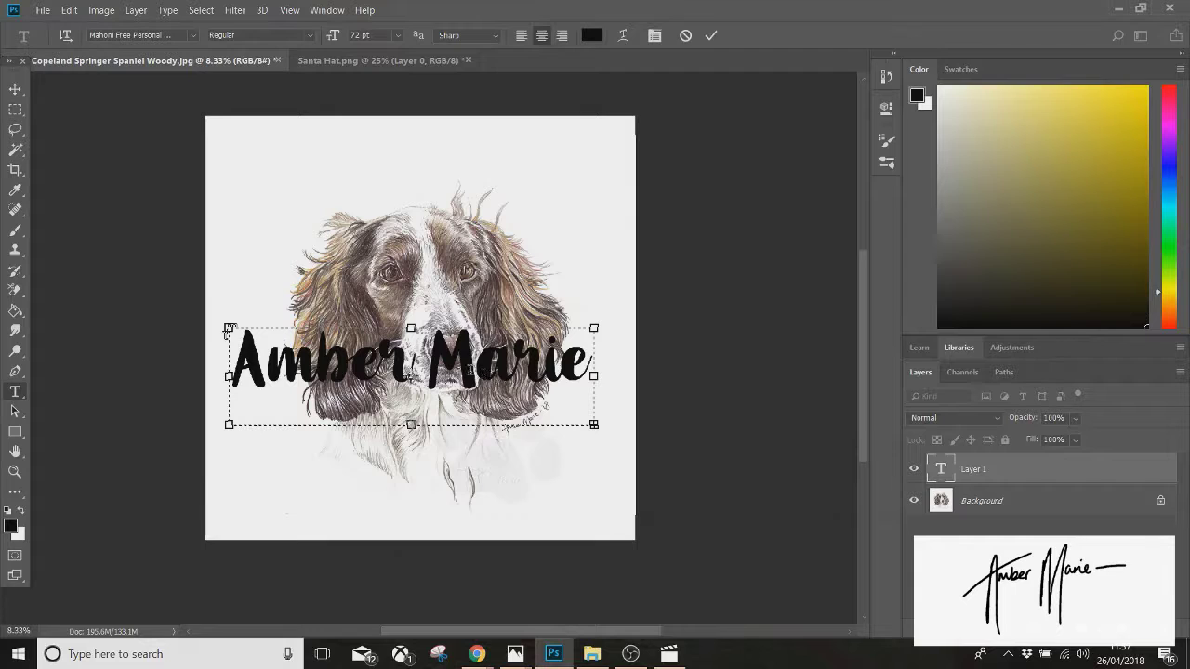
{"action": "left_click", "coordinate": [710, 36]}
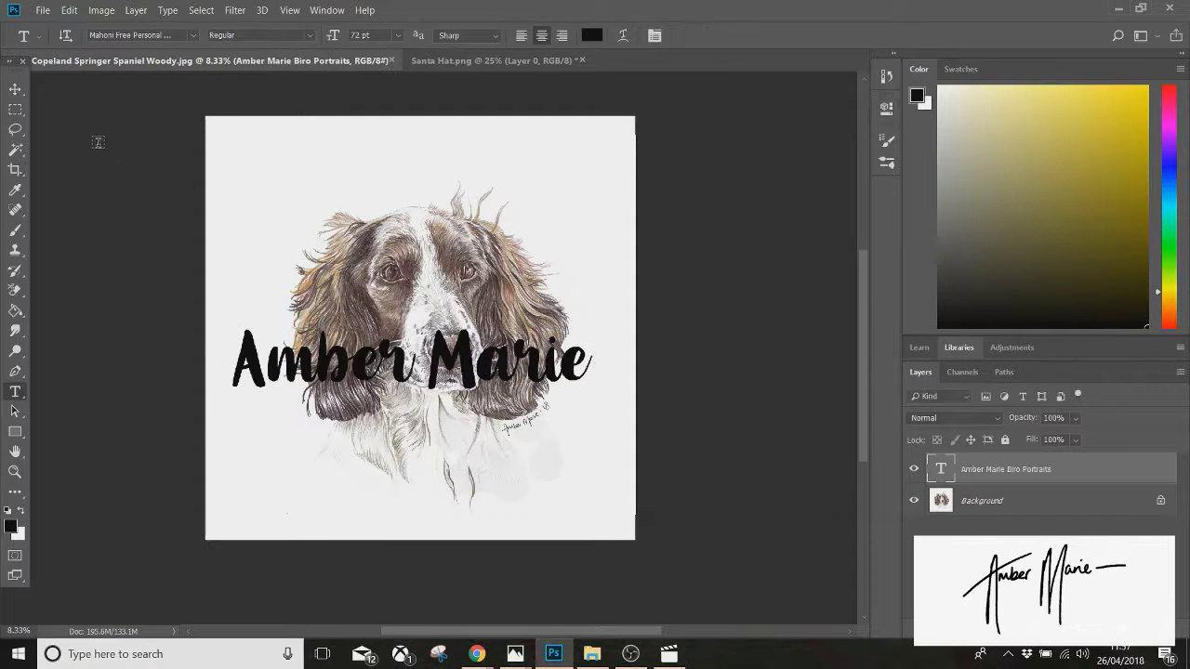
Step: Move the name text up over the dog's face and down across its chest, and delete the text layer
{"action": "key", "text": "v"}
{"action": "left_click_drag", "start_coordinate": [517, 367], "coordinate": [542, 325]}
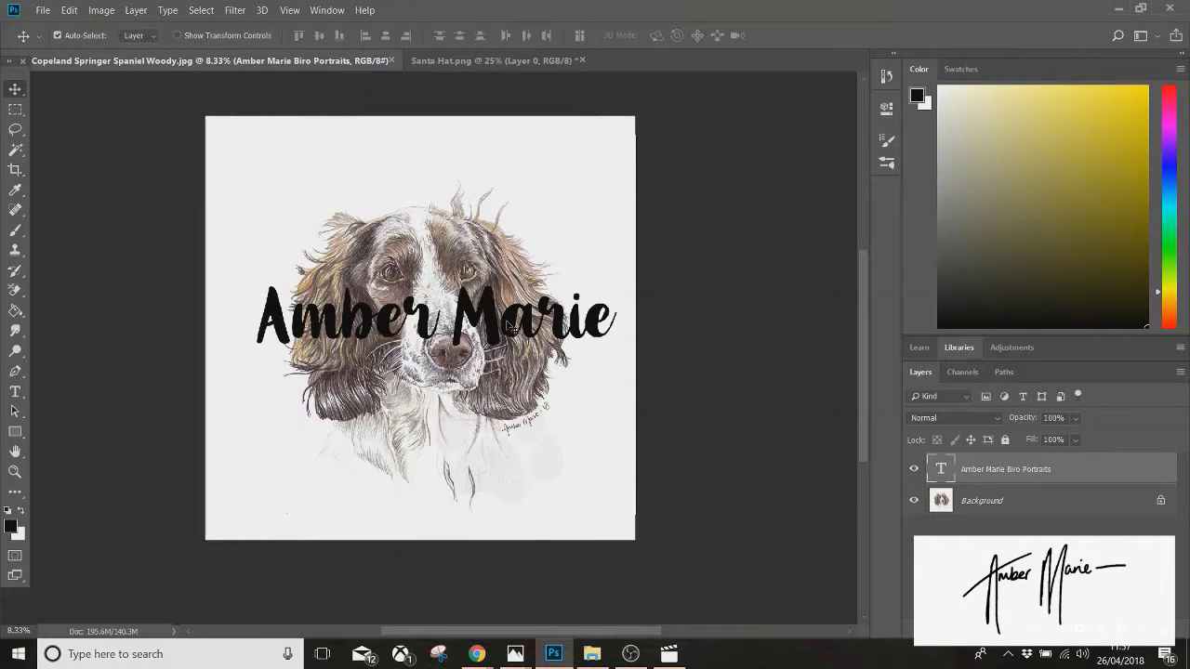
{"action": "left_click_drag", "start_coordinate": [493, 329], "coordinate": [493, 494]}
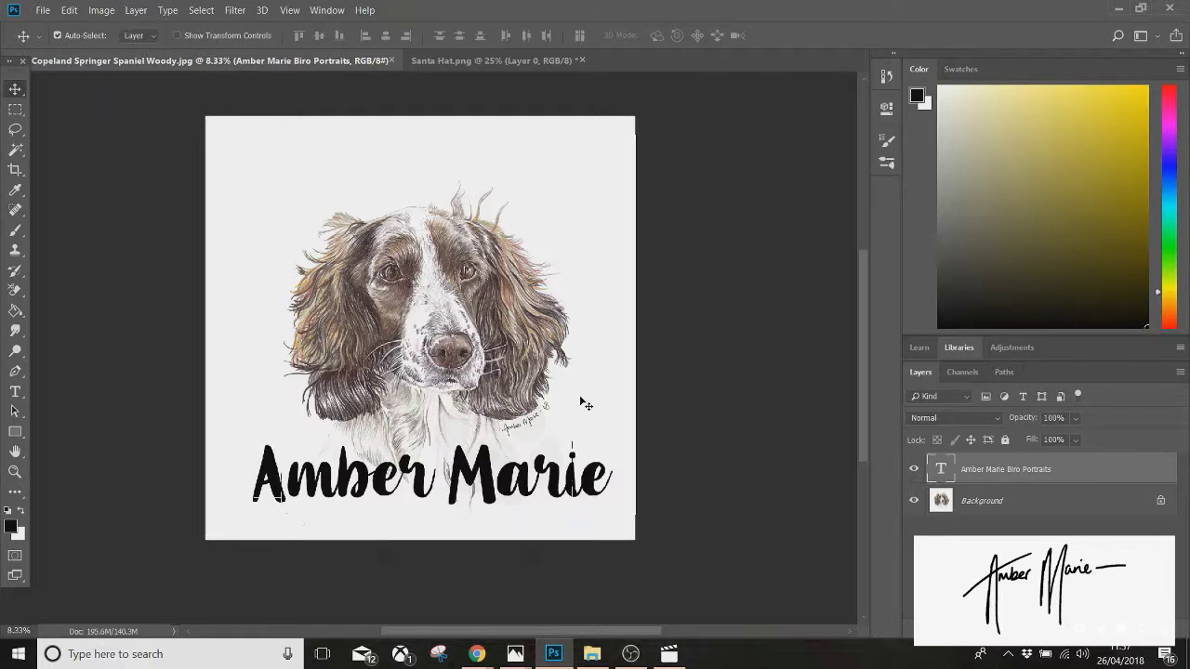
{"action": "key", "text": "Delete"}
Step: Stamp the 2520 px paw brush in yellow at 100% opacity over the faint paw beside the signature, and leave the Brush tool
{"action": "left_click", "coordinate": [15, 230]}
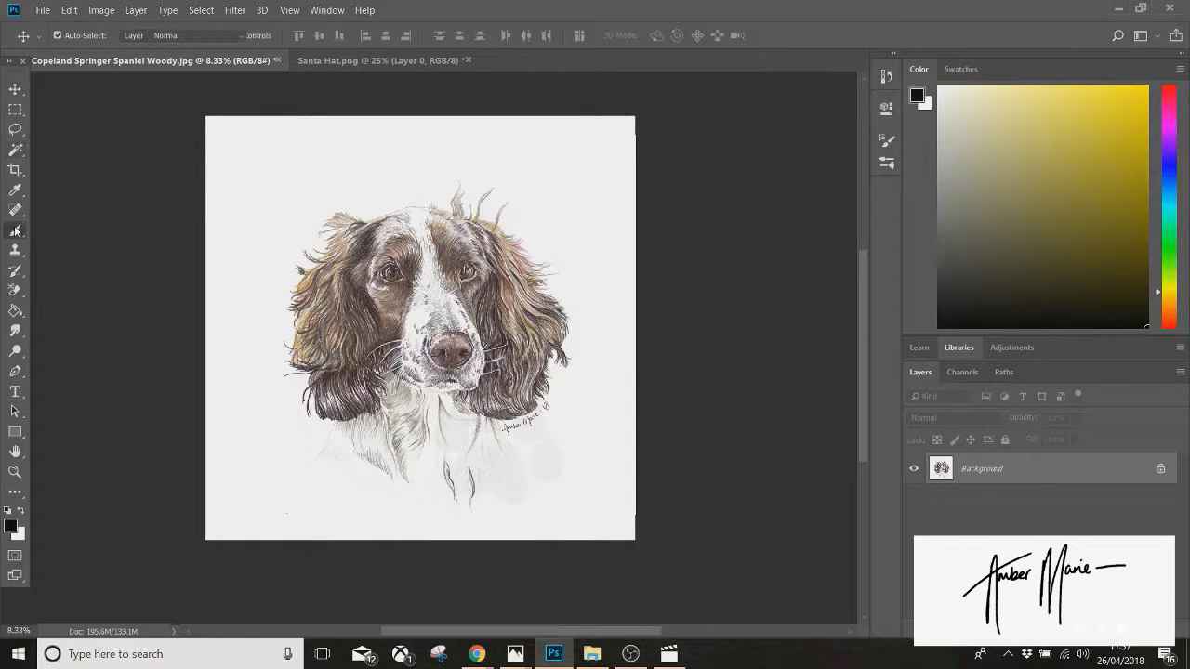
{"action": "left_click", "coordinate": [1109, 87]}
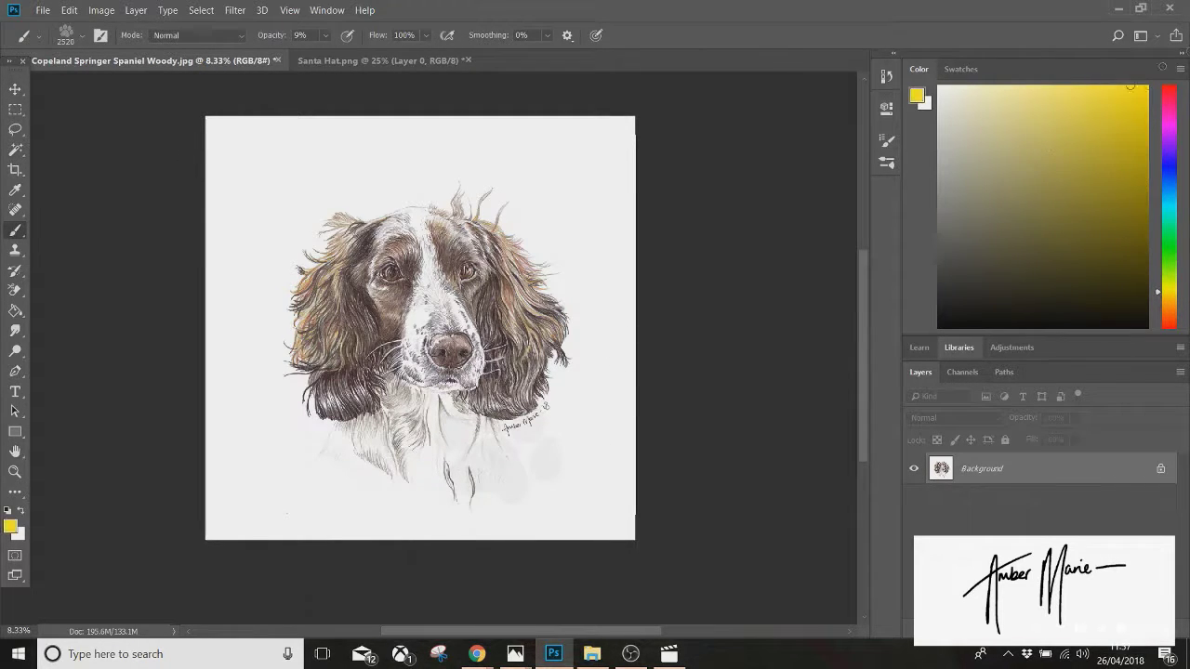
{"action": "left_click", "coordinate": [326, 35]}
{"action": "left_click_drag", "start_coordinate": [328, 53], "coordinate": [388, 51]}
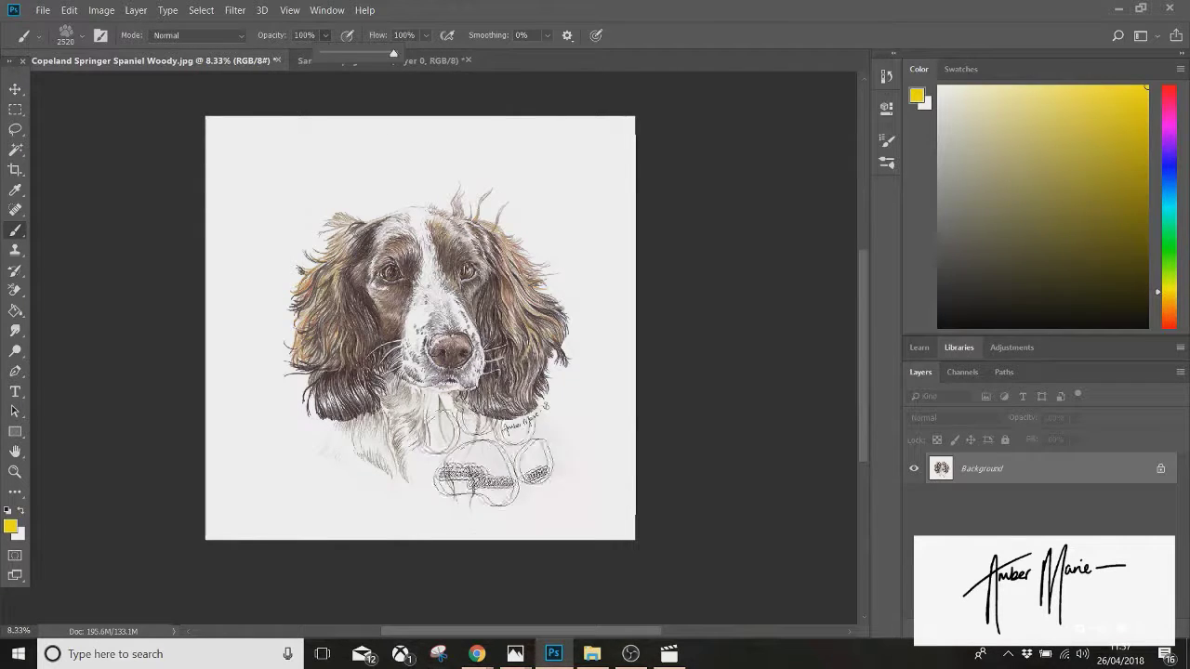
{"action": "left_click", "coordinate": [502, 462]}
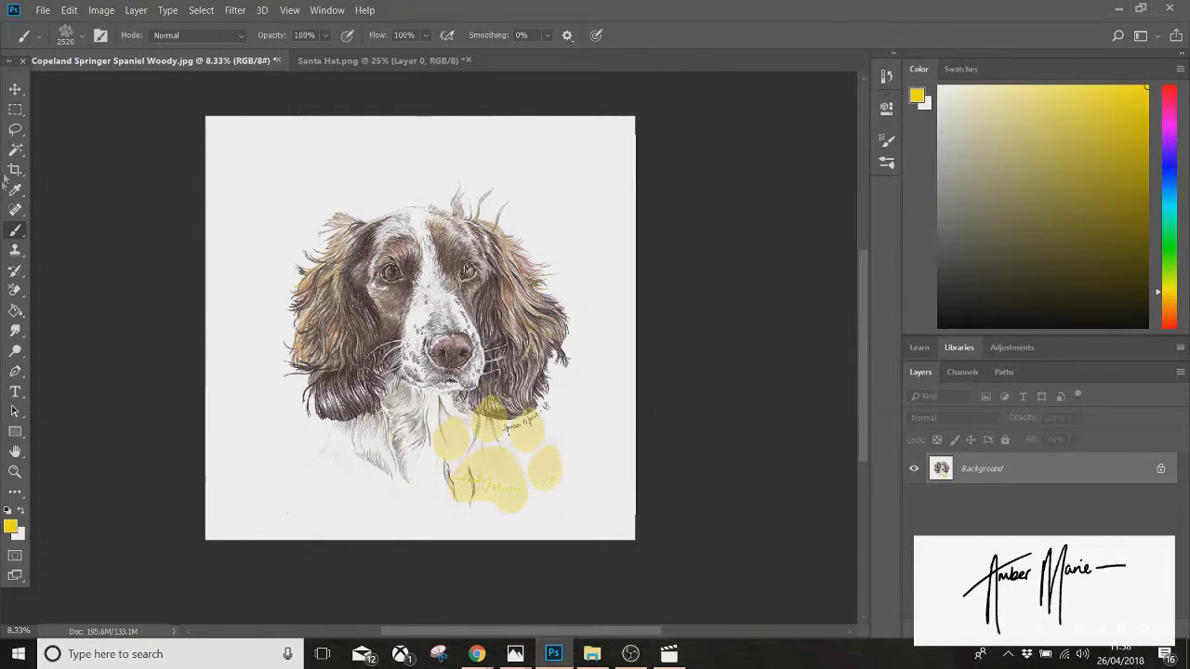
{"action": "left_click", "coordinate": [25, 109]}
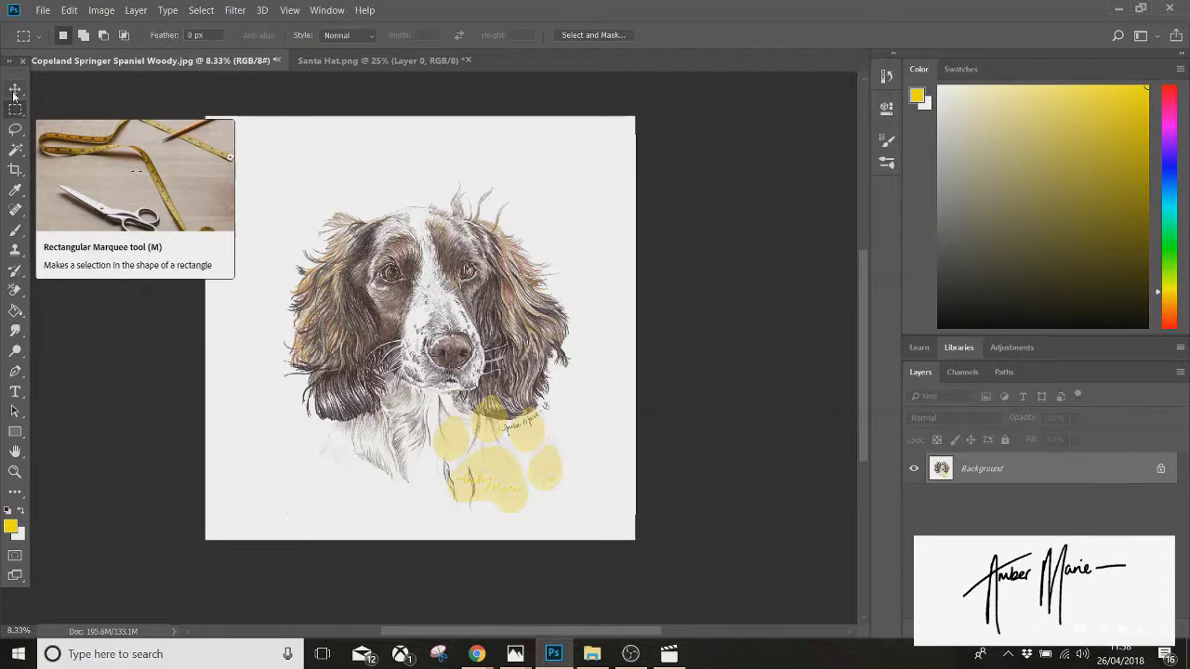
{"action": "left_click", "coordinate": [15, 110]}
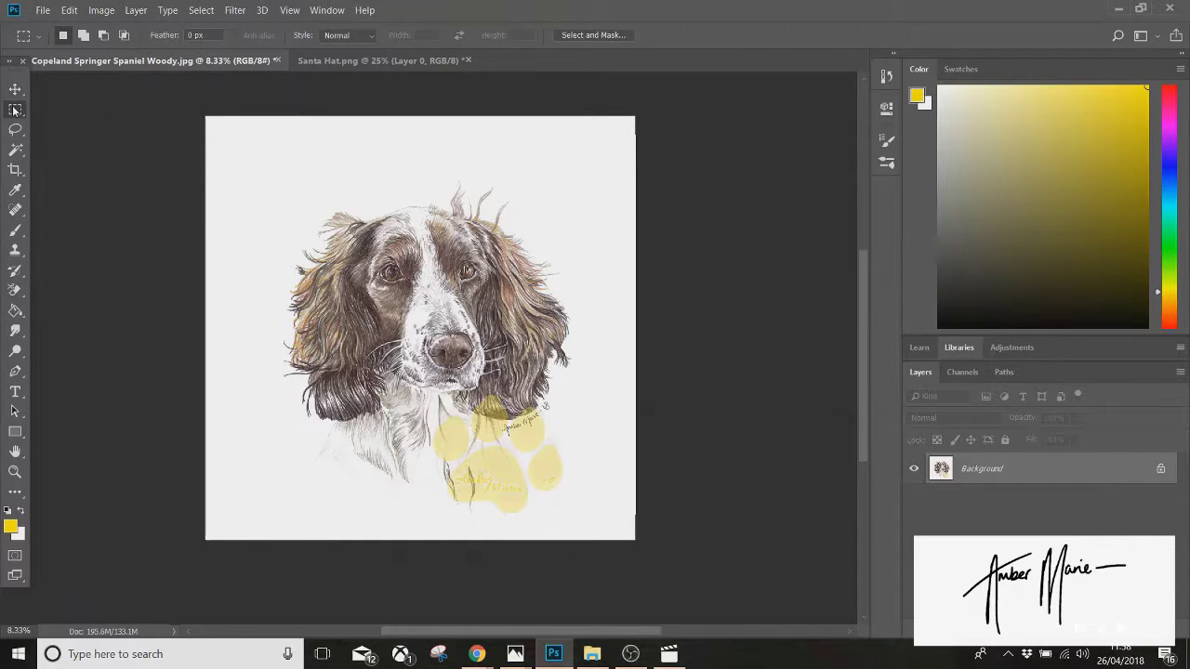